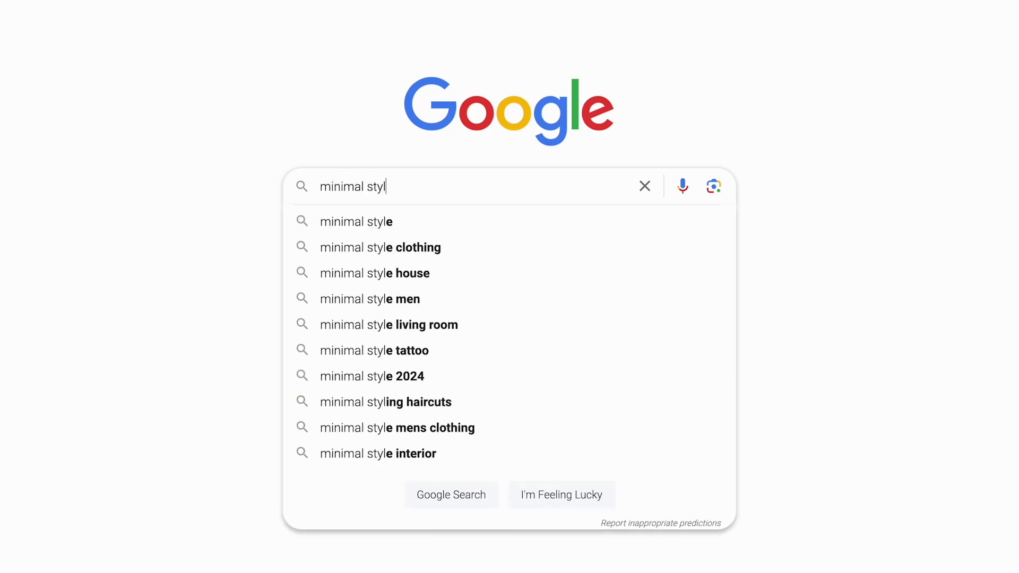
# Search Google Images for 'minimal style wall arch design' and browse the arch results.
pyautogui.write('e wall arch design')
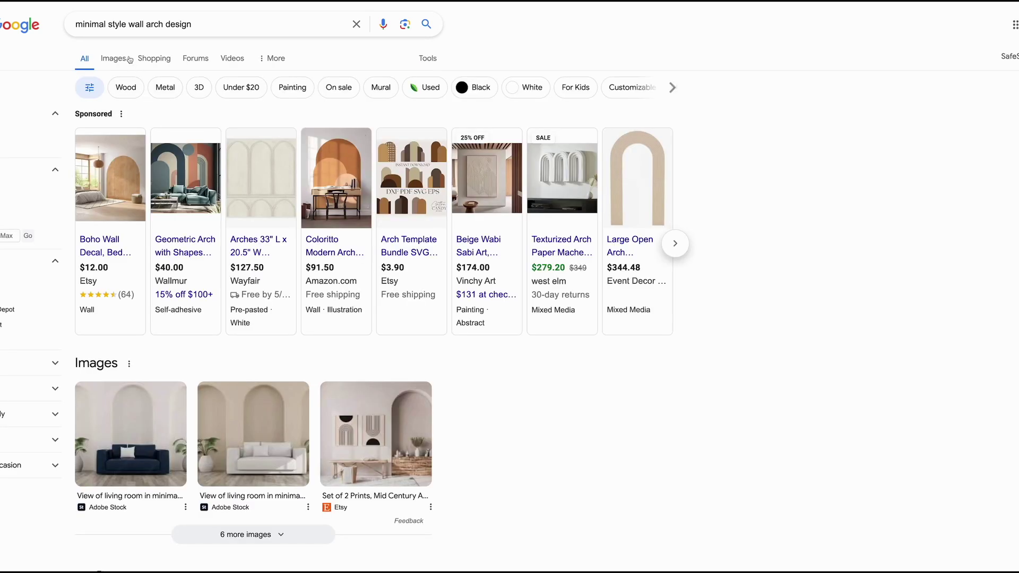
pyautogui.click(115, 59)
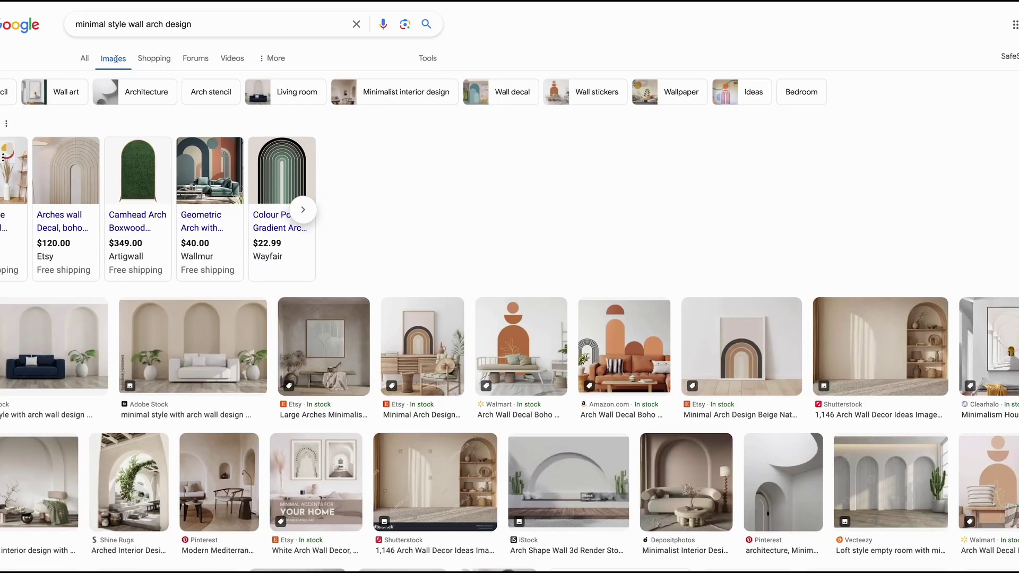
pyautogui.scroll(-5, 666, 148)
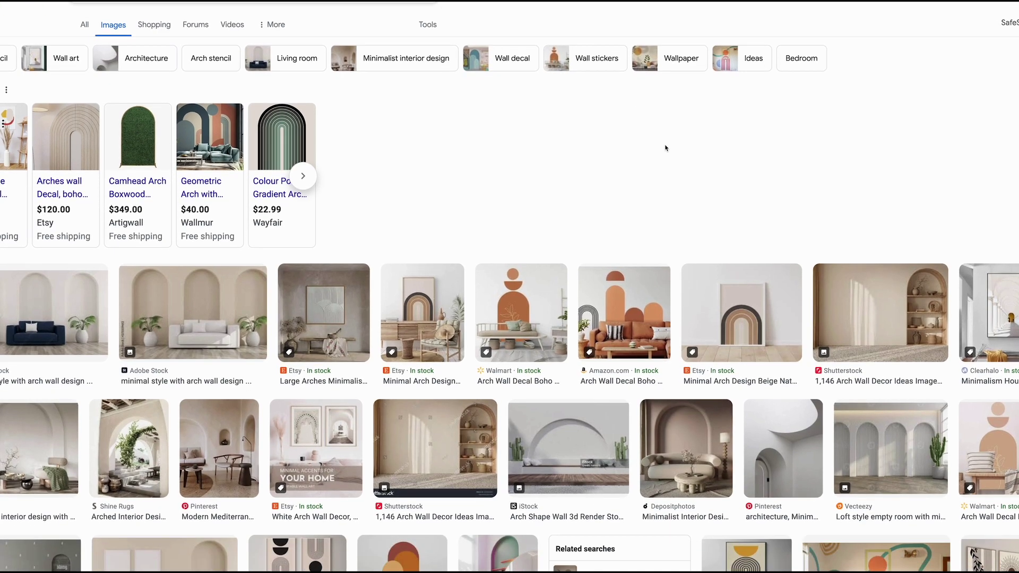
pyautogui.scroll(-7, 666, 148)
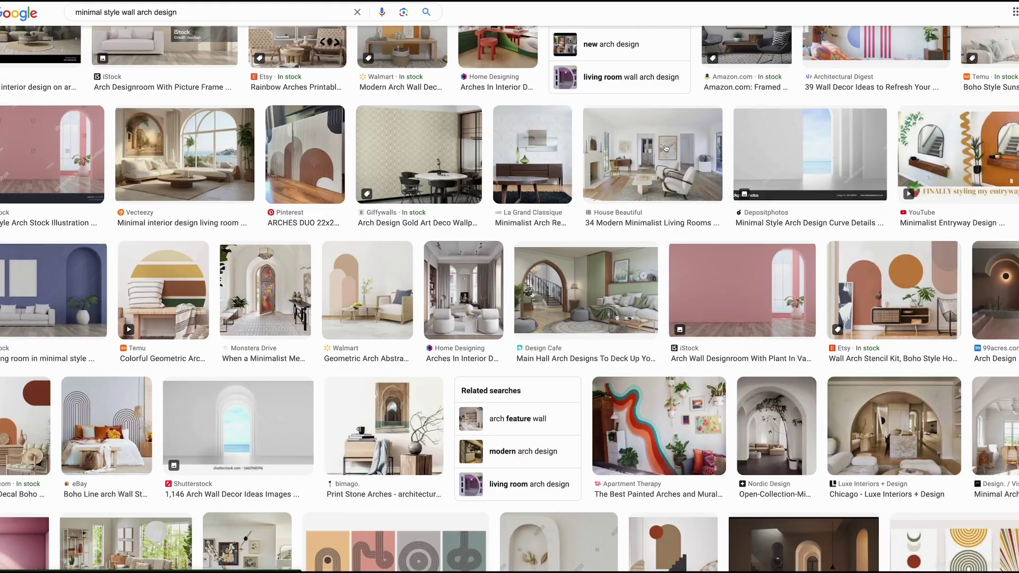
pyautogui.scroll(-4, 665, 147)
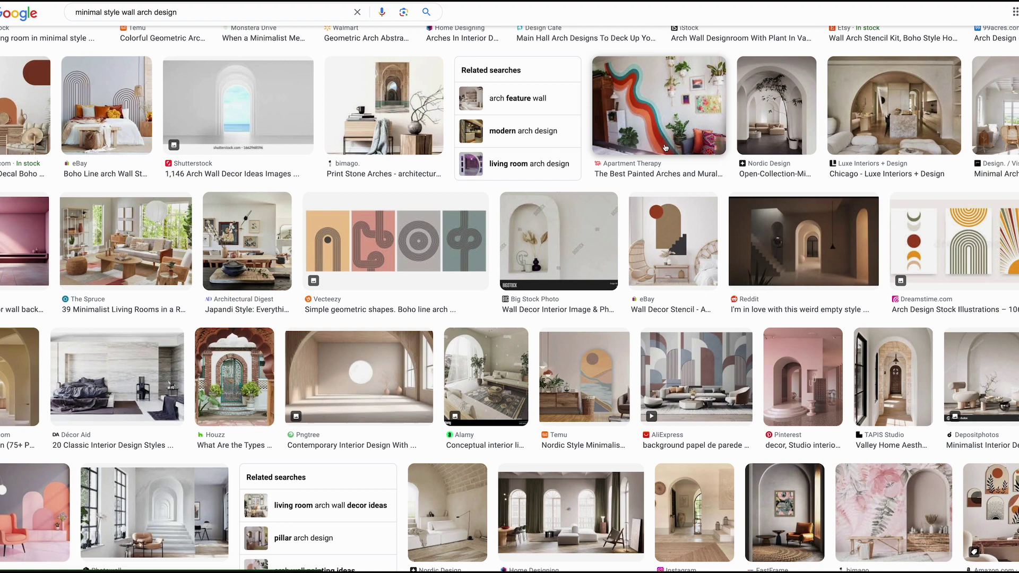
pyautogui.scroll(-2, 665, 148)
pyautogui.scroll(-4, 665, 148)
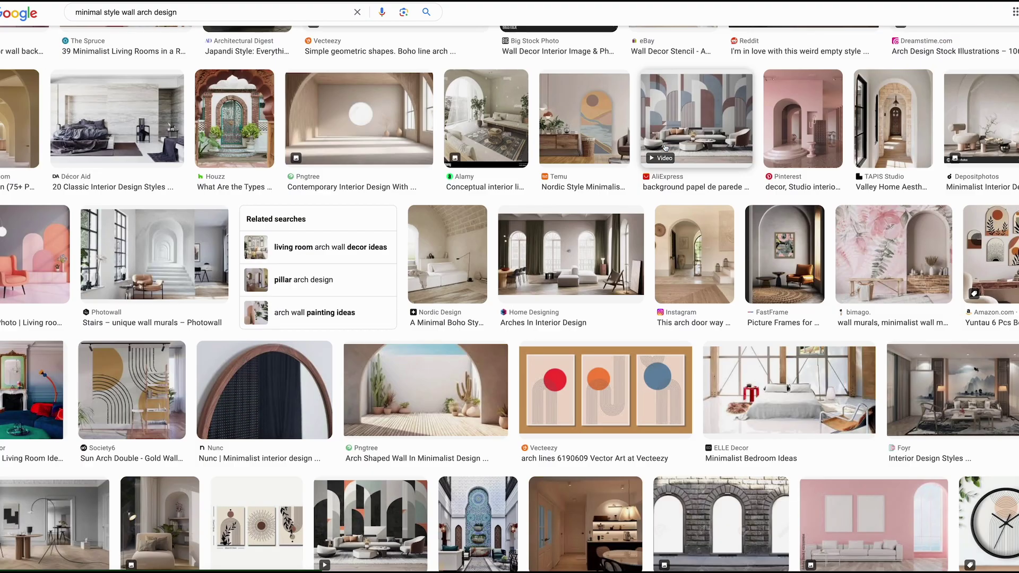
pyautogui.scroll(-8, 665, 148)
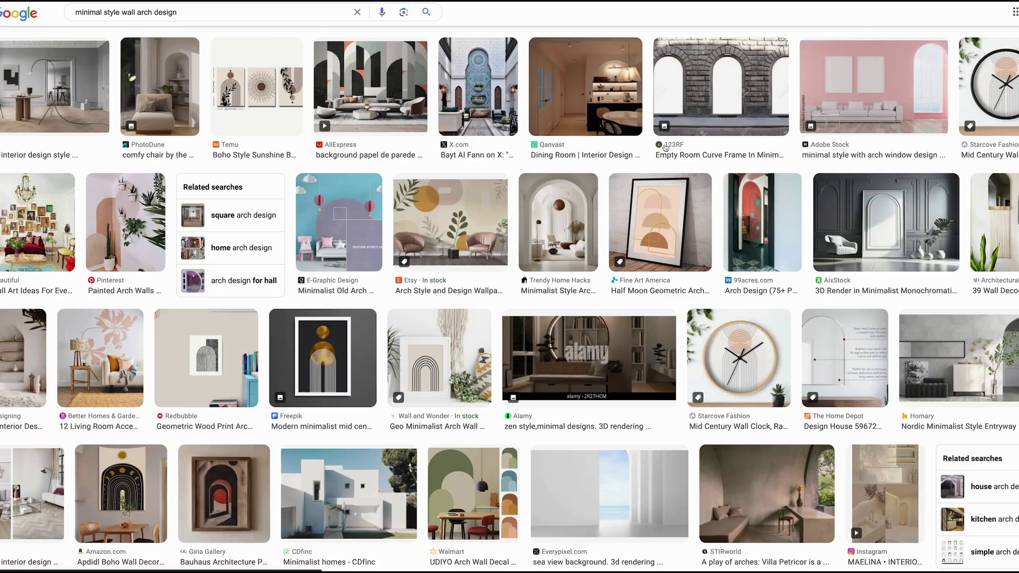
pyautogui.scroll(-3, 665, 147)
pyautogui.scroll(-3, 665, 148)
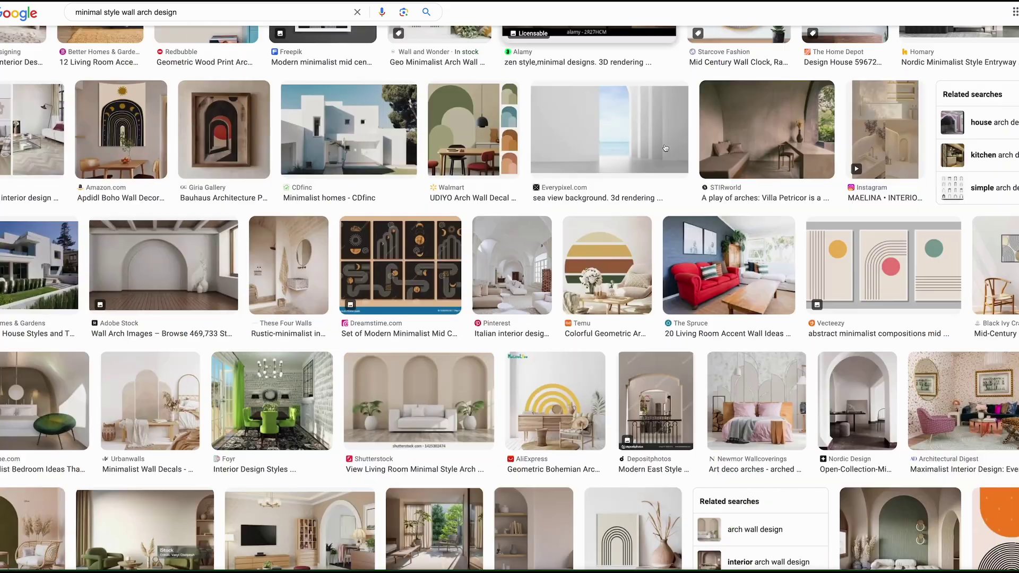
# Open the Adobe Stock arch preview and the white arch room image details.
pyautogui.click(182, 253)
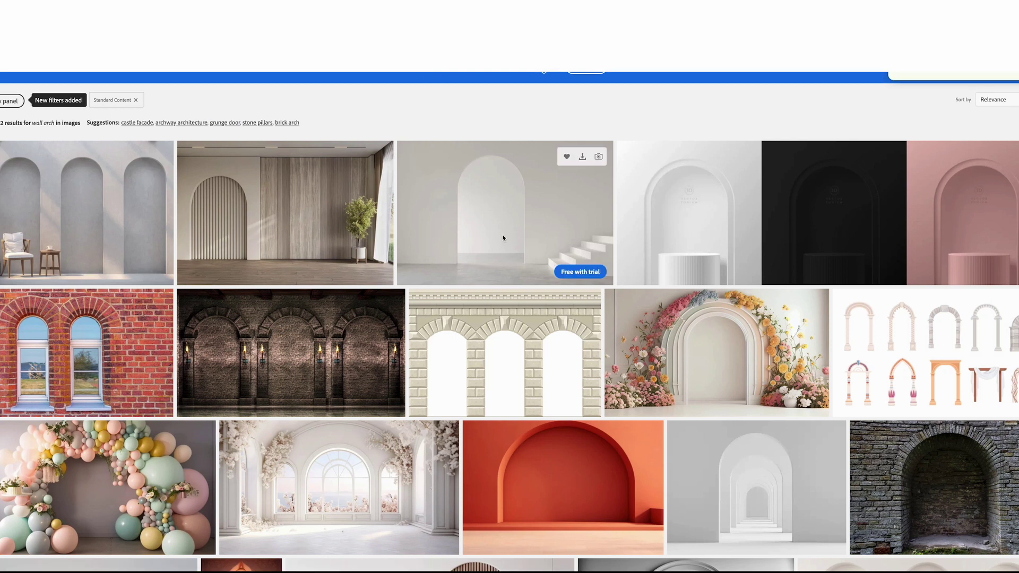
pyautogui.click(488, 196)
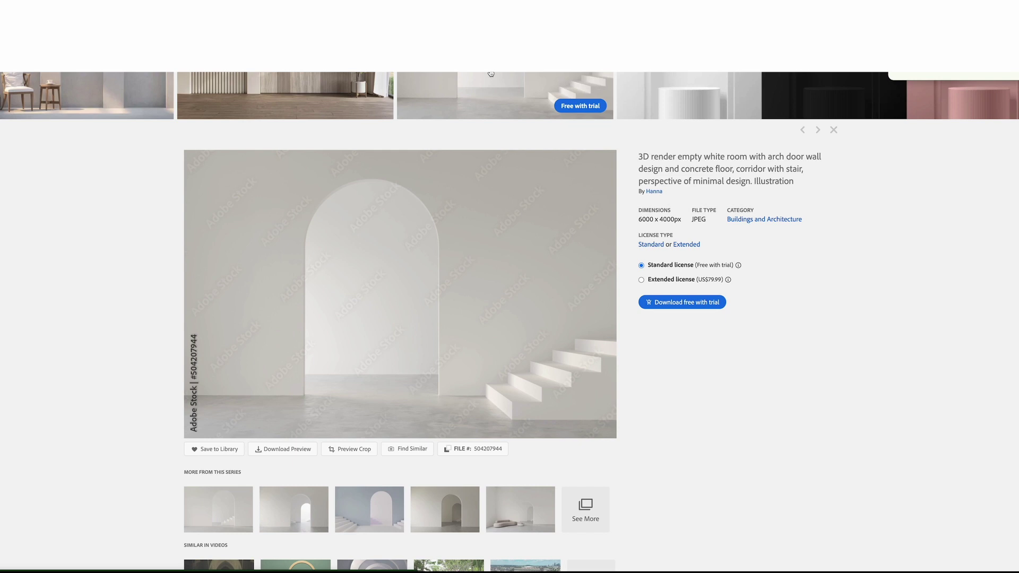
pyautogui.scroll(3, 843, 320)
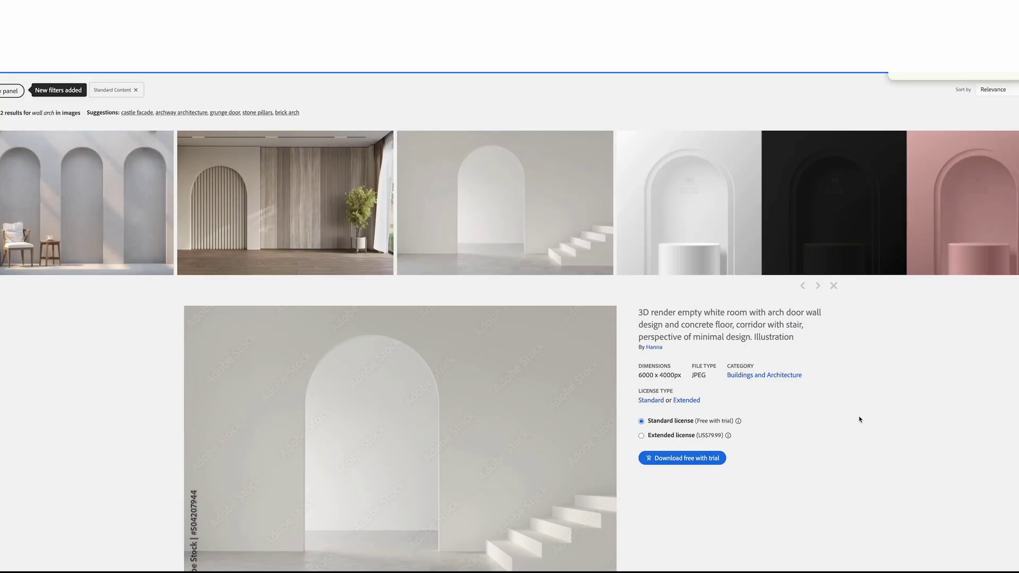
# Screenshot the white arch room thumbnail and a second arch image as references.
pyautogui.press('super+shift+4')
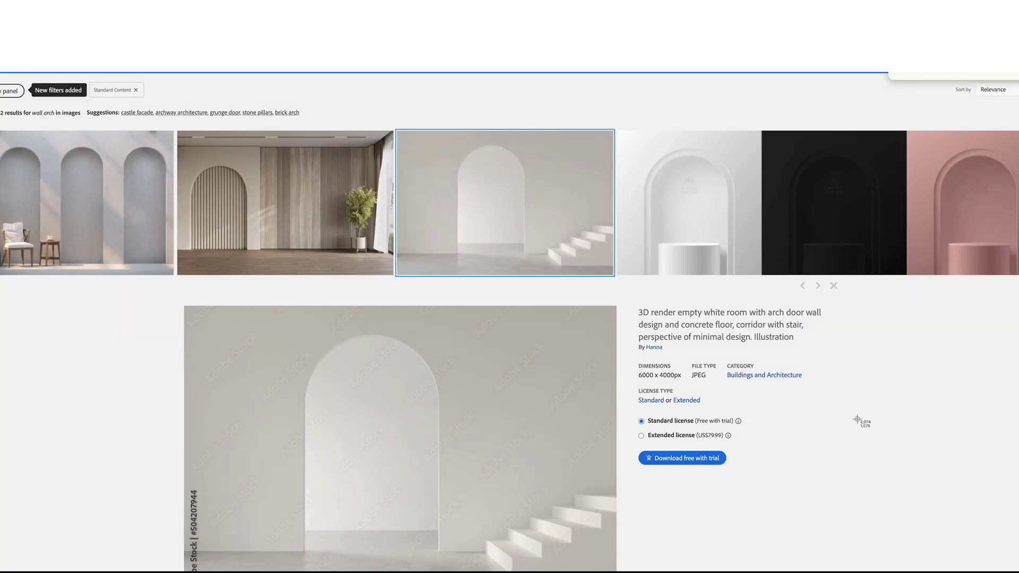
pyautogui.moveTo(440, 157); pyautogui.dragTo(615, 273)
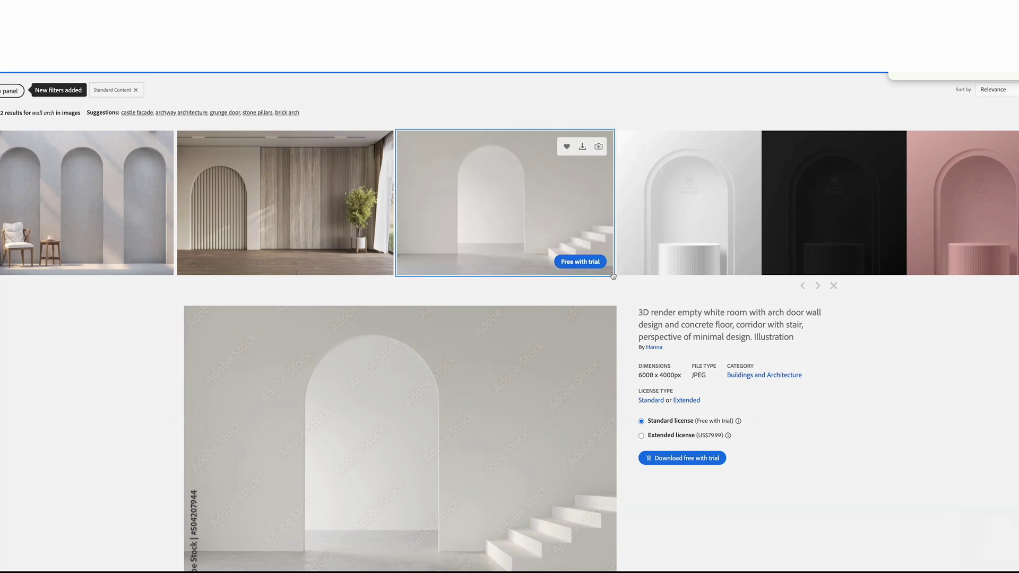
pyautogui.scroll(-5, 635, 296)
pyautogui.scroll(-10, 635, 295)
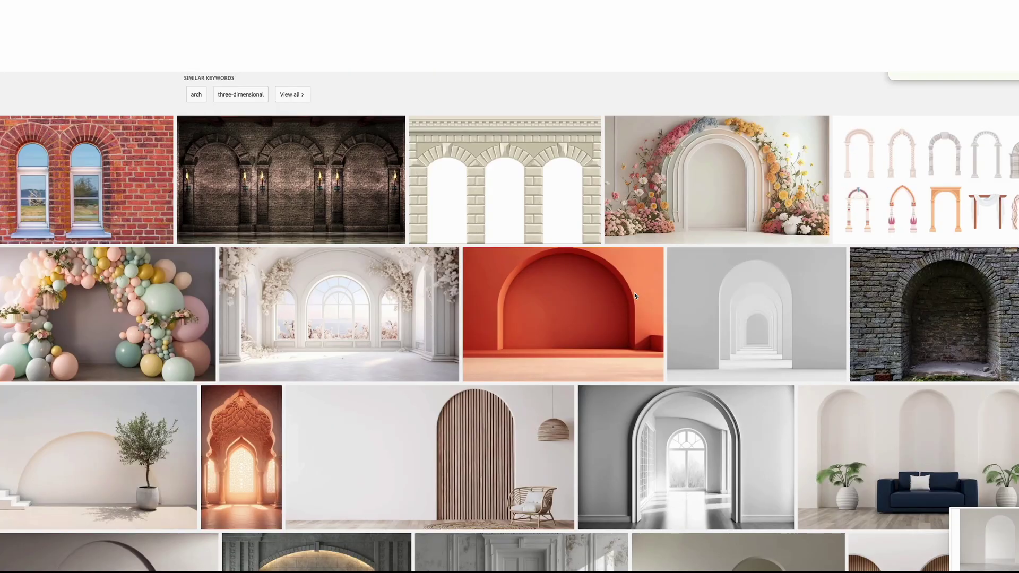
pyautogui.press('super+shift+4')
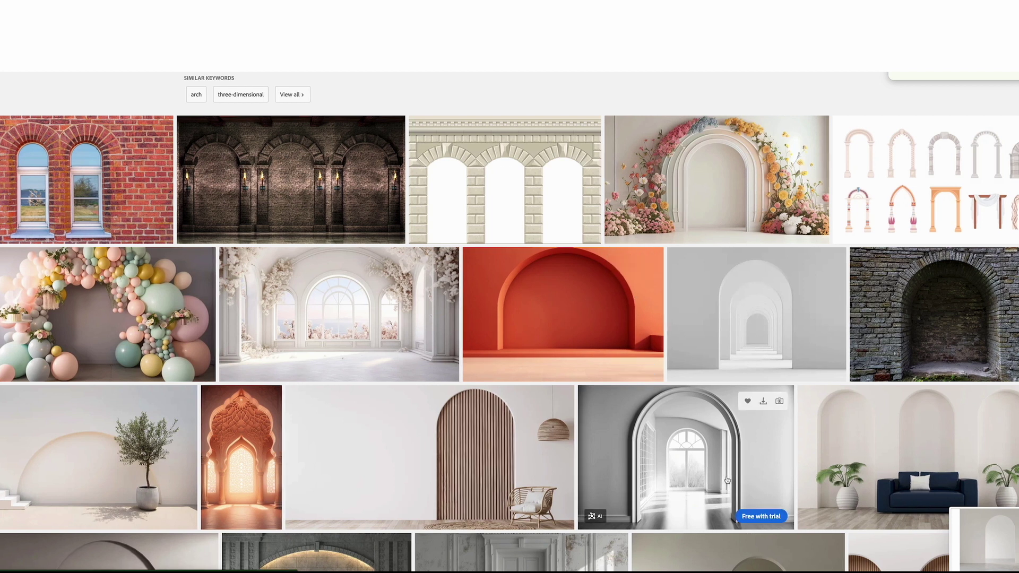
pyautogui.moveTo(433, 219); pyautogui.dragTo(649, 396)
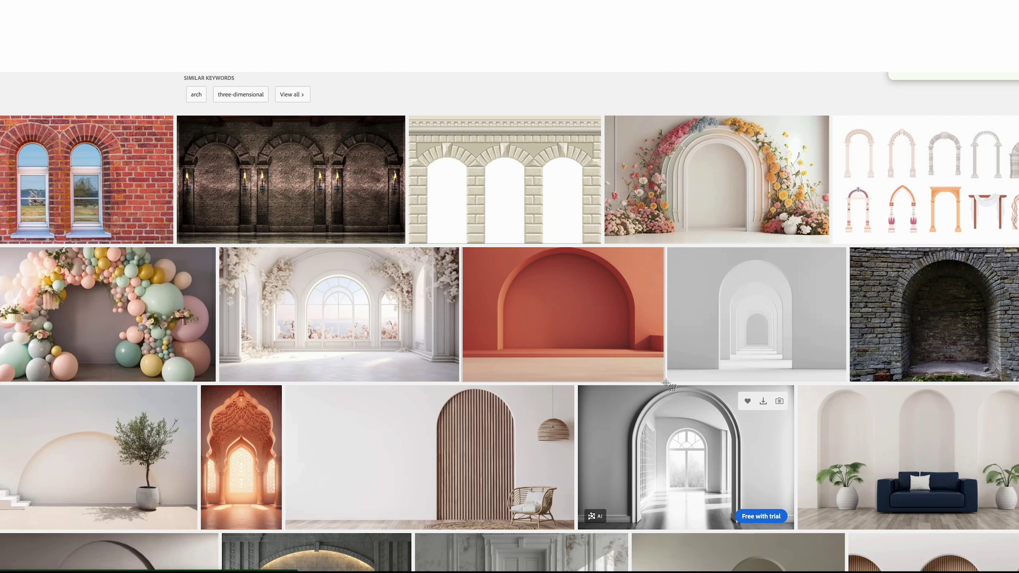
pyautogui.scroll(-1, 629, 398)
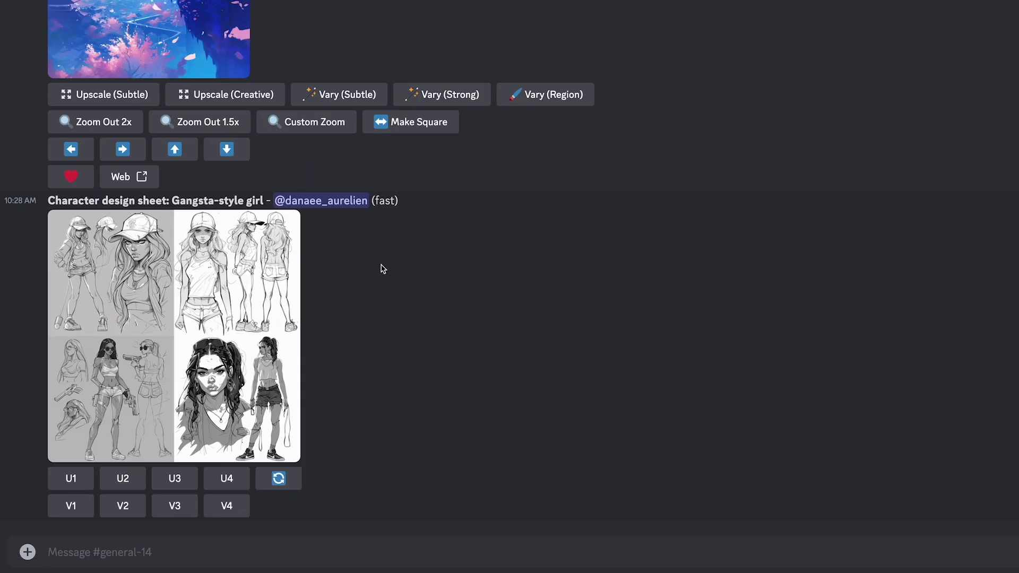
# Start a /describe command using the image upload option.
pyautogui.scroll(15, 383, 269)
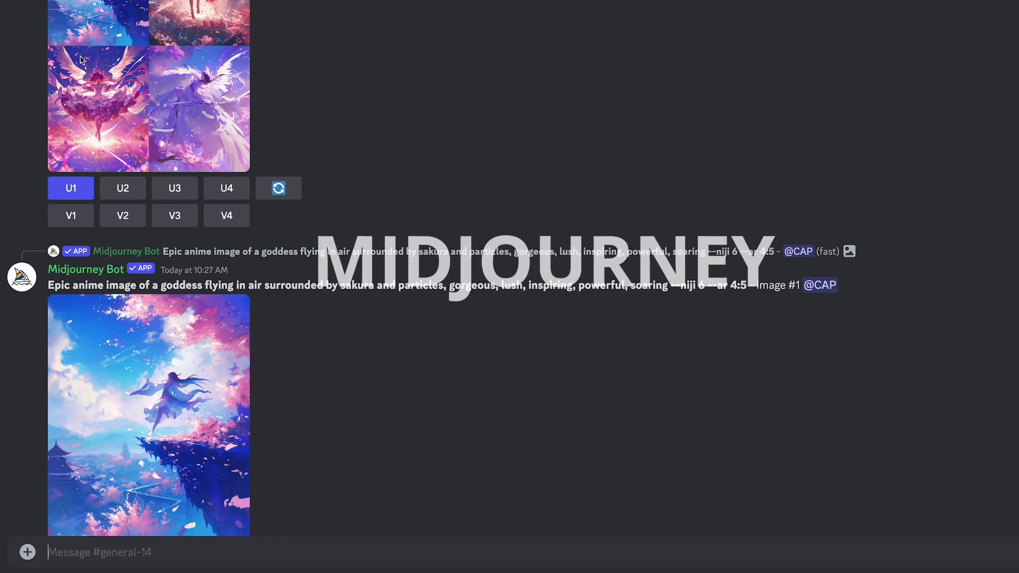
pyautogui.scroll(-9, 85, 63)
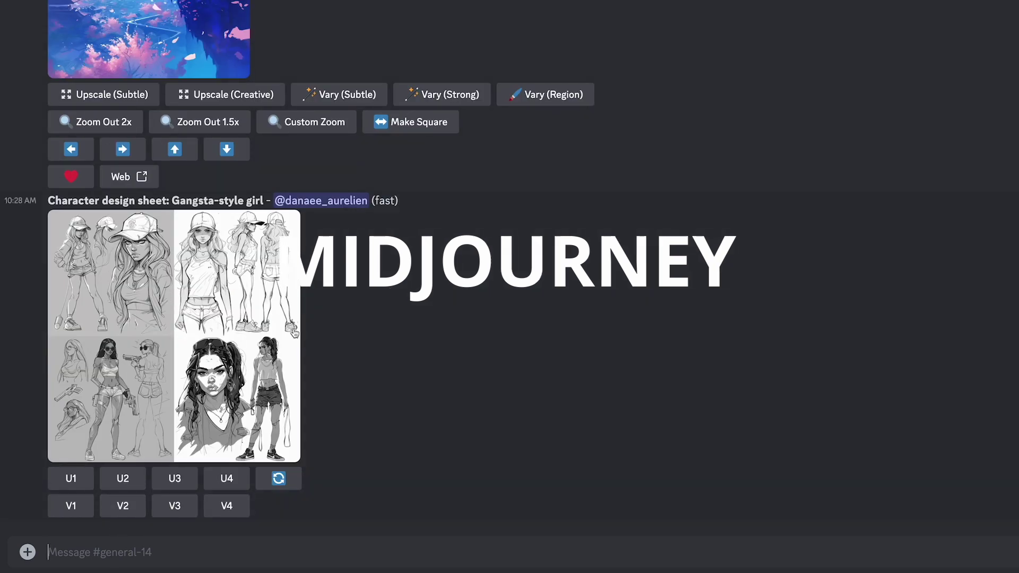
pyautogui.write('/describe')
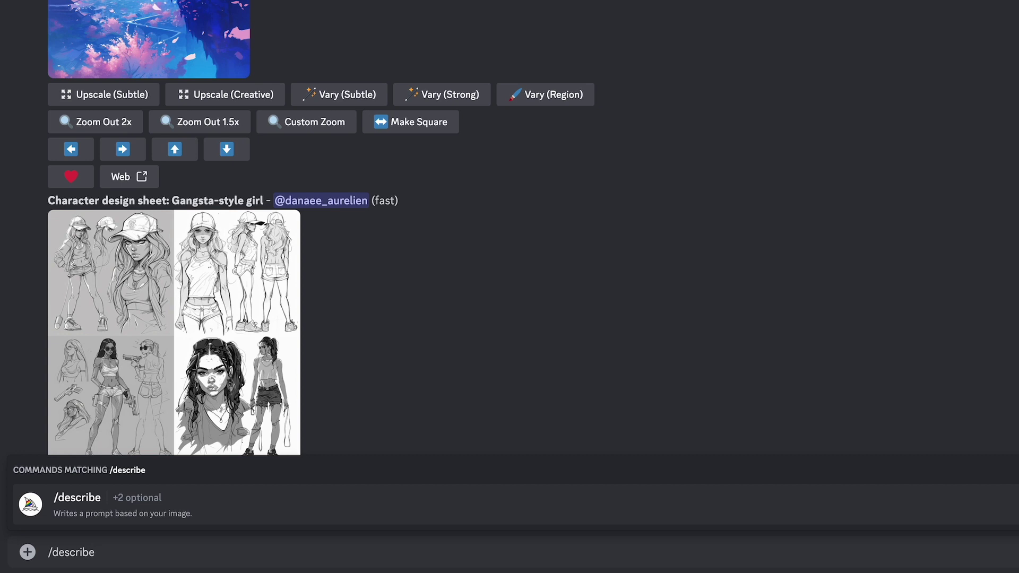
pyautogui.press('Return')
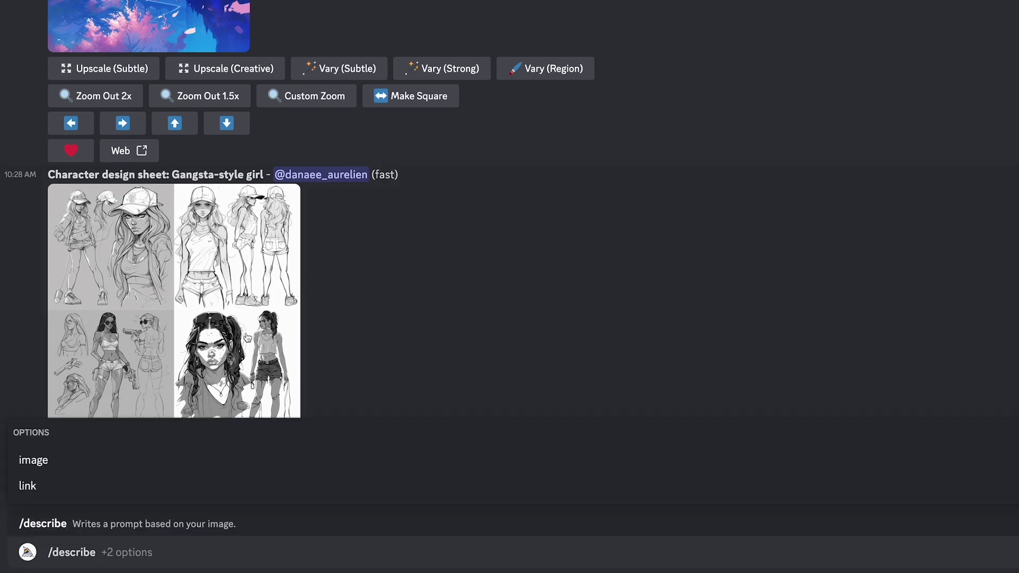
pyautogui.click(32, 461)
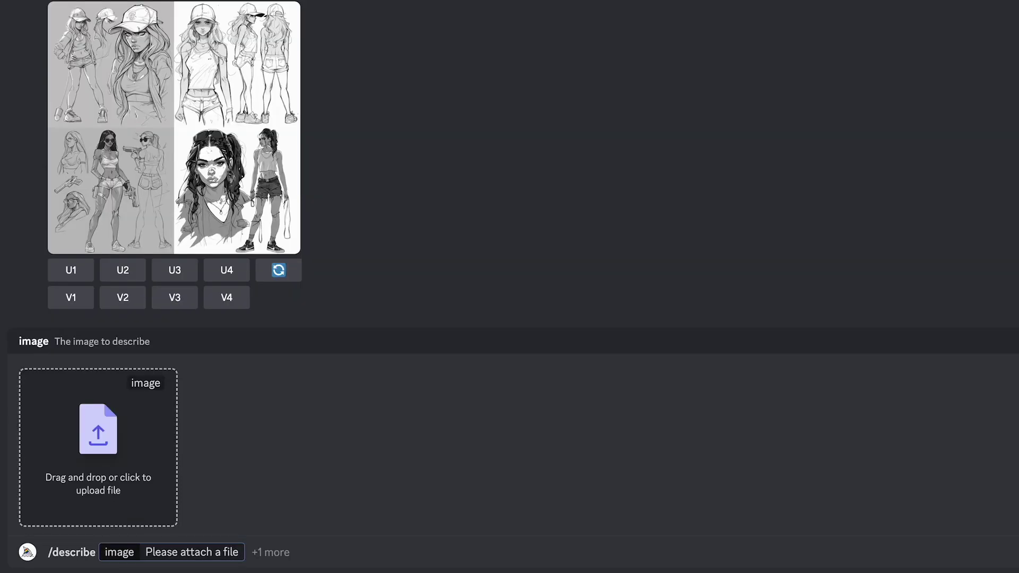
# Attach the white arches screenshot and send the describe request.
pyautogui.press('Down')
pyautogui.press('Up')
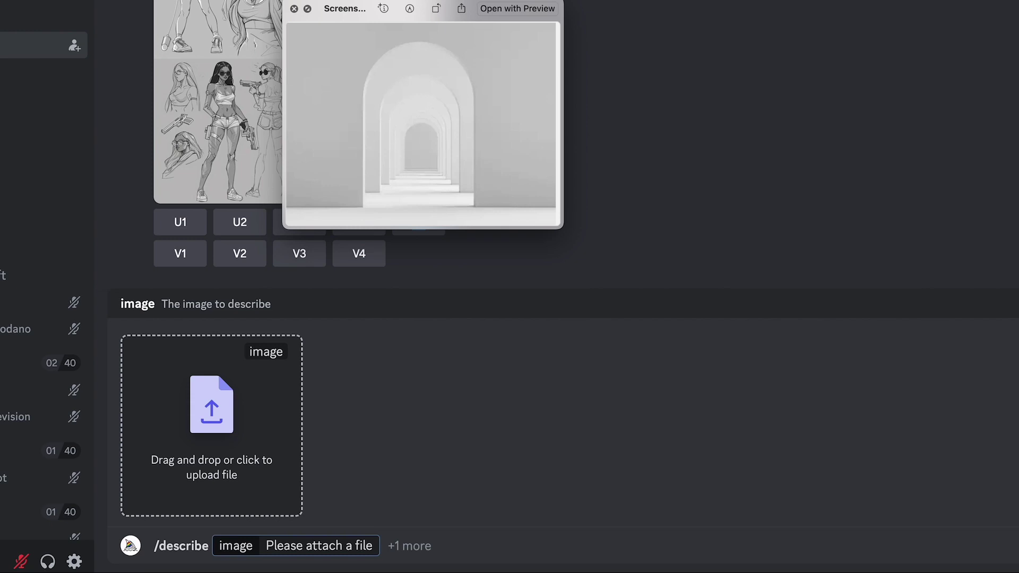
pyautogui.press('space')
pyautogui.moveTo(340, 63); pyautogui.dragTo(223, 419)
pyautogui.click(632, 546)
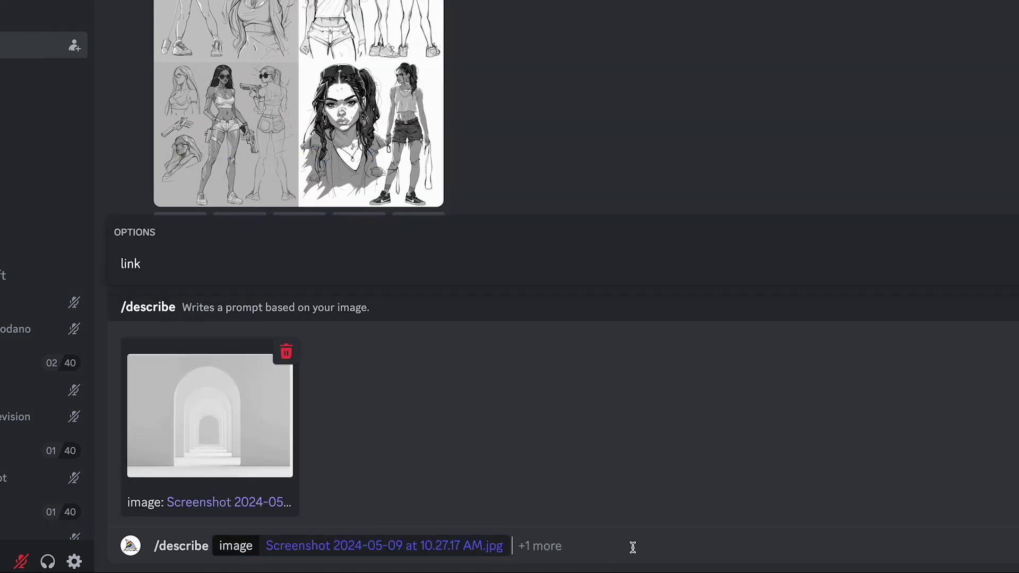
pyautogui.press('Return')
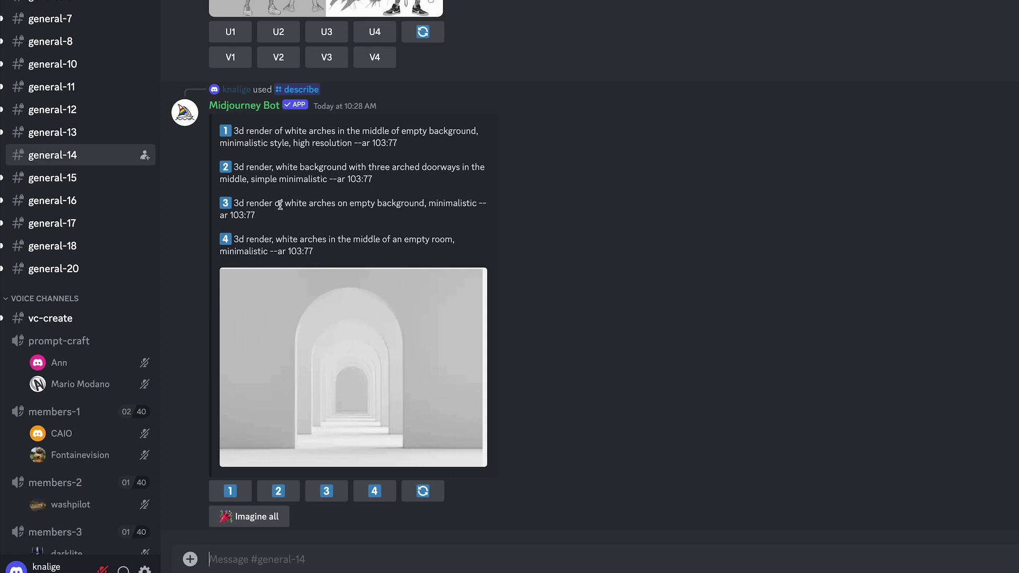
# Submit the fourth suggestion, white arches in an empty room, with --s 50.
pyautogui.click(374, 493)
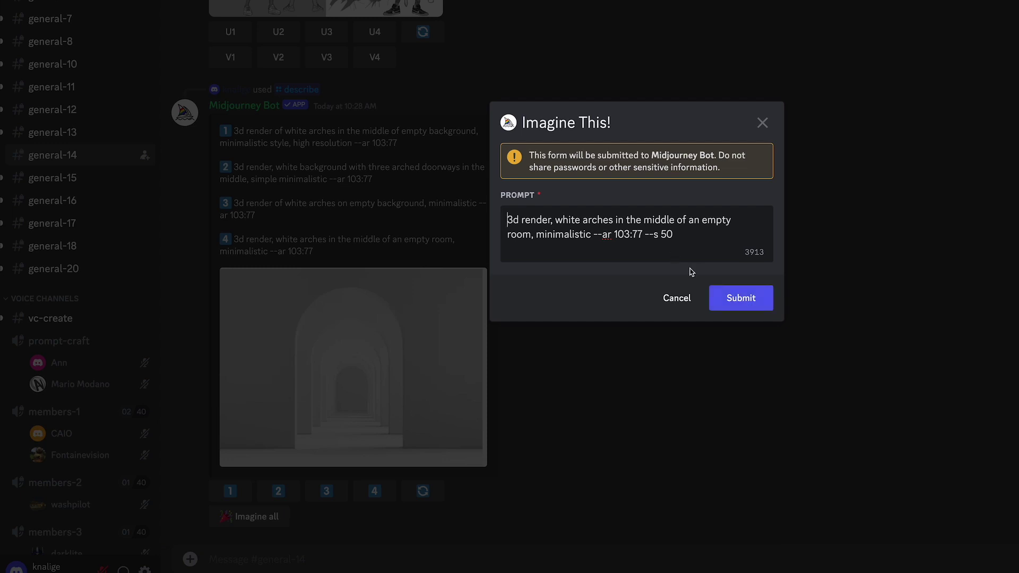
pyautogui.click(741, 301)
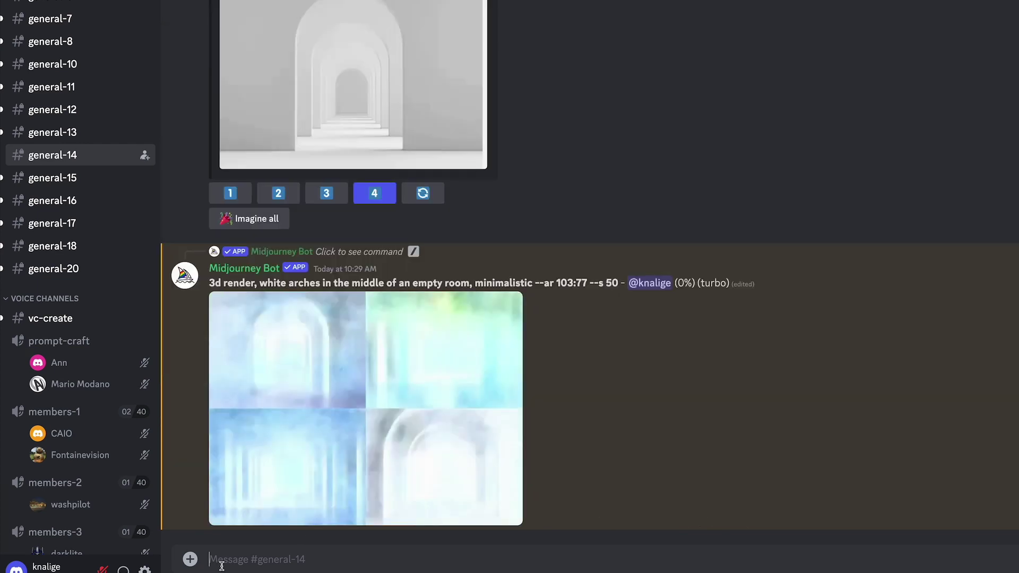
# Run /describe on the red arch screenshot to get terracotta arched-wall prompts.
pyautogui.write('/desc')
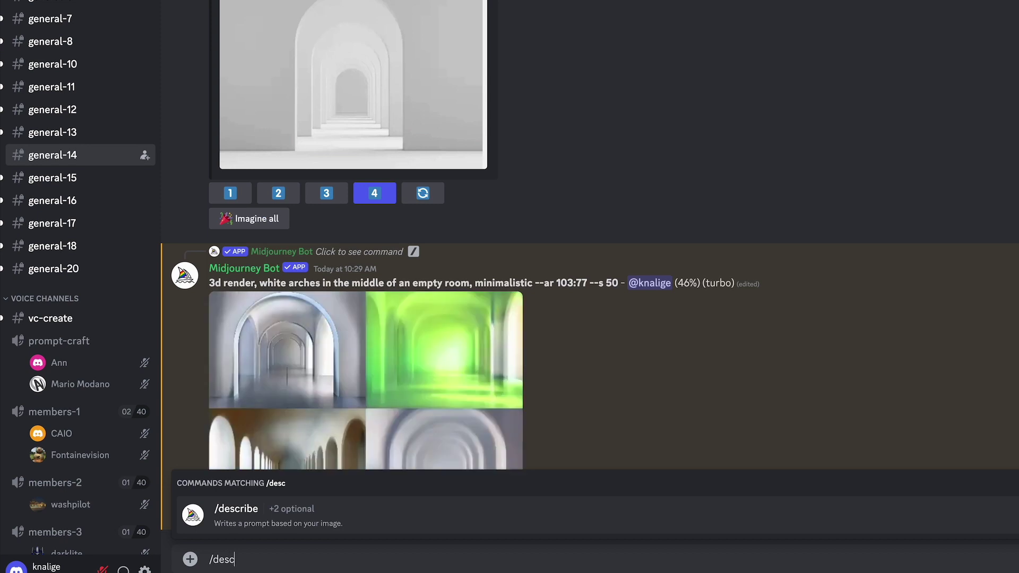
pyautogui.write('ribe')
pyautogui.press('Tab')
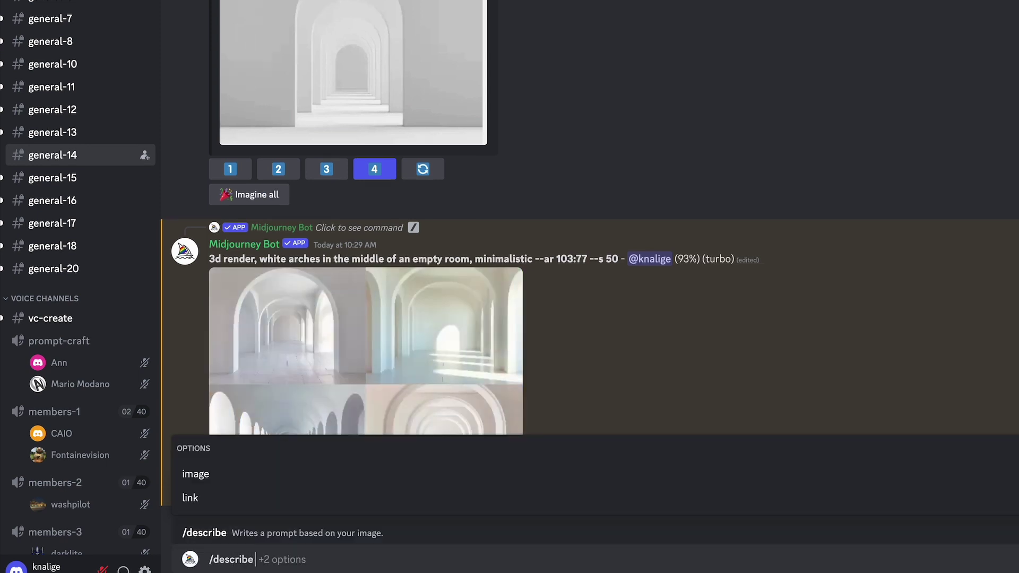
pyautogui.click(209, 472)
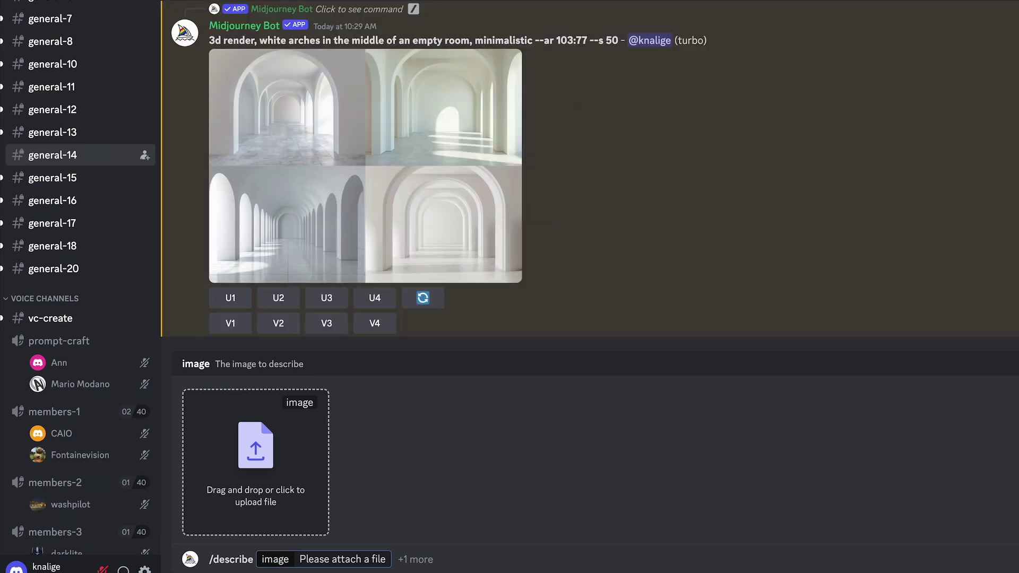
pyautogui.moveTo(547, 319); pyautogui.dragTo(241, 472)
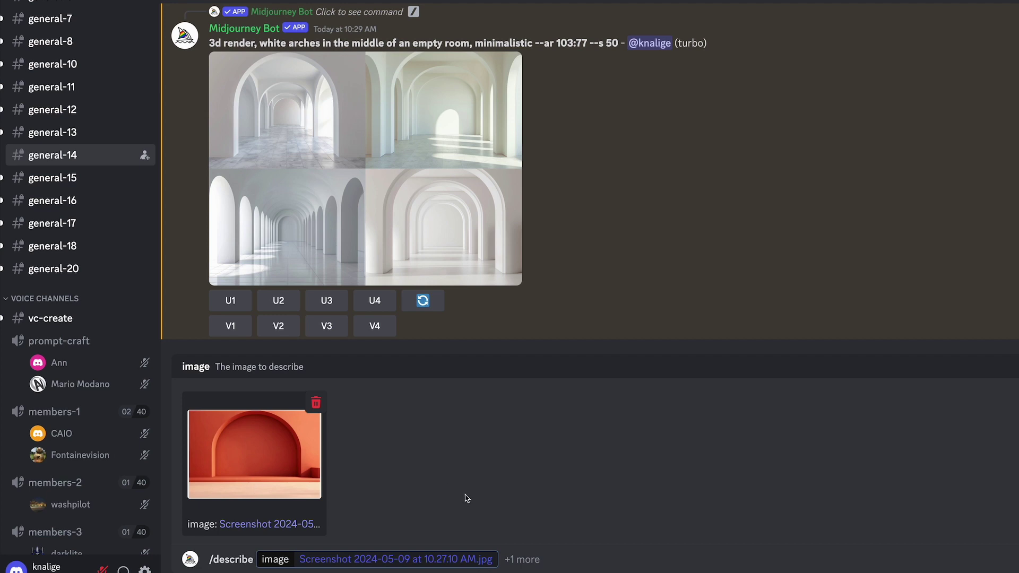
pyautogui.click(578, 563)
pyautogui.press('Return')
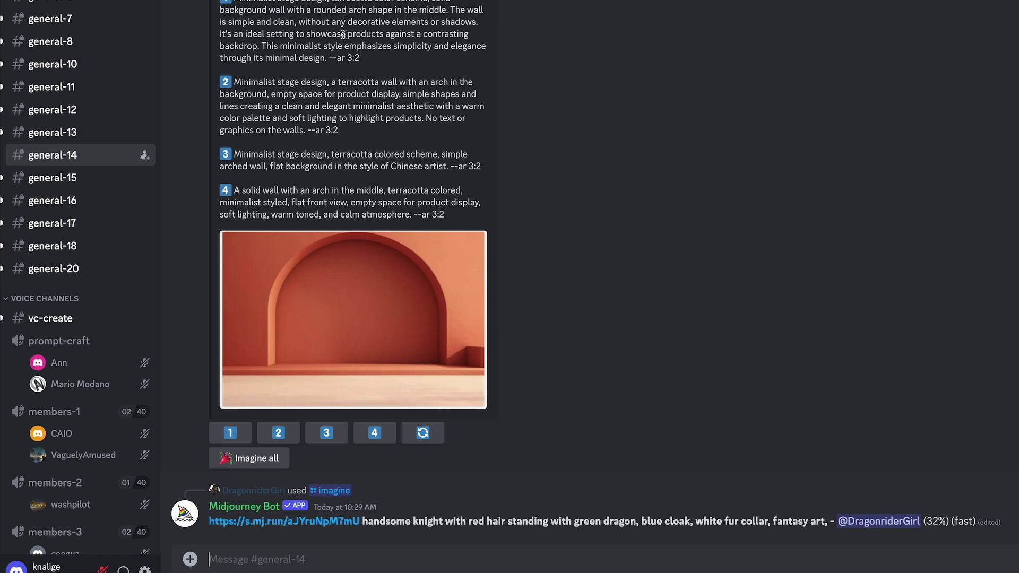
# Imagine the first suggested prompt with 'terracotta' replaced by 'cream'.
pyautogui.click(230, 433)
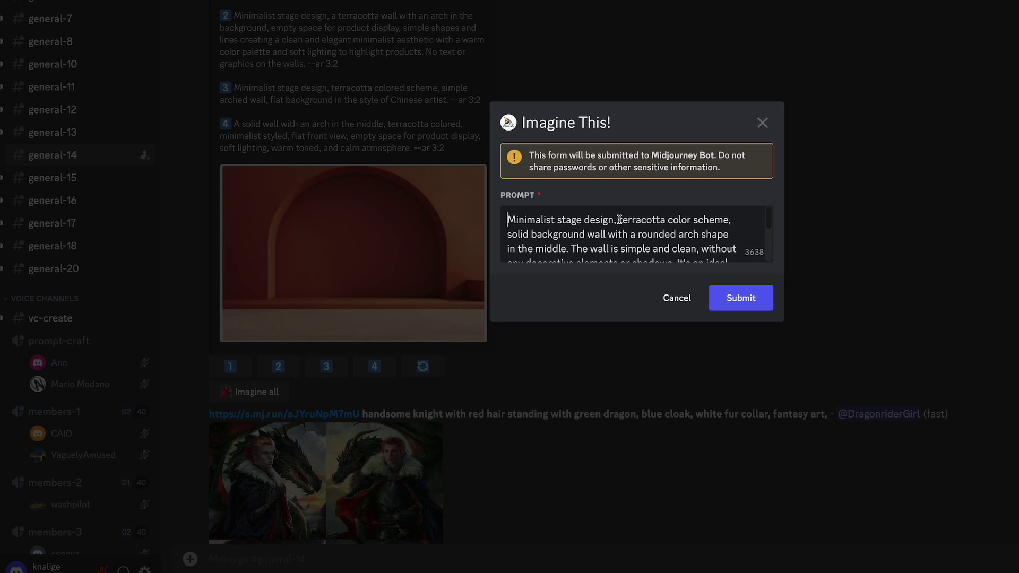
pyautogui.moveTo(618, 219); pyautogui.dragTo(664, 218)
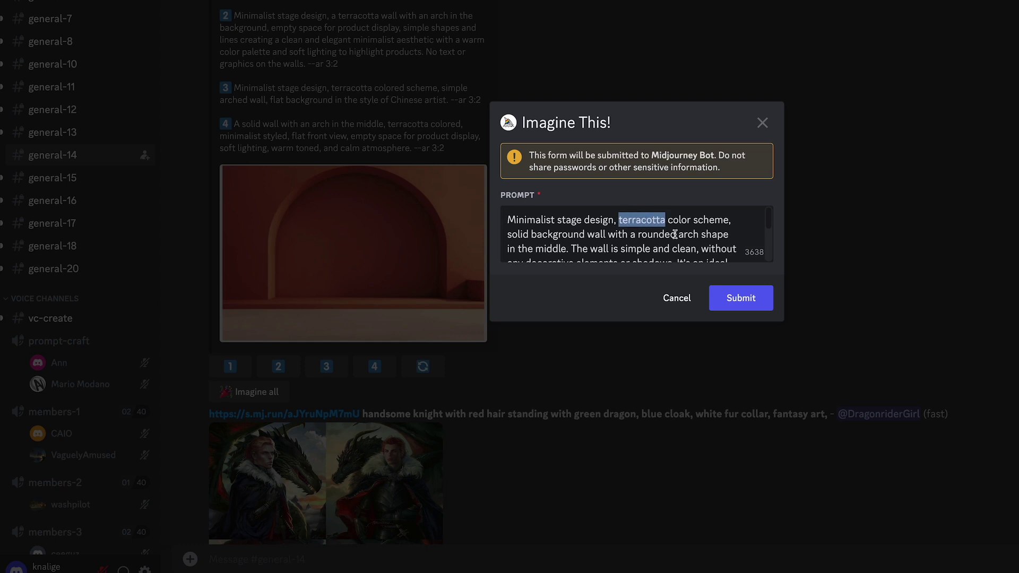
pyautogui.write('cream')
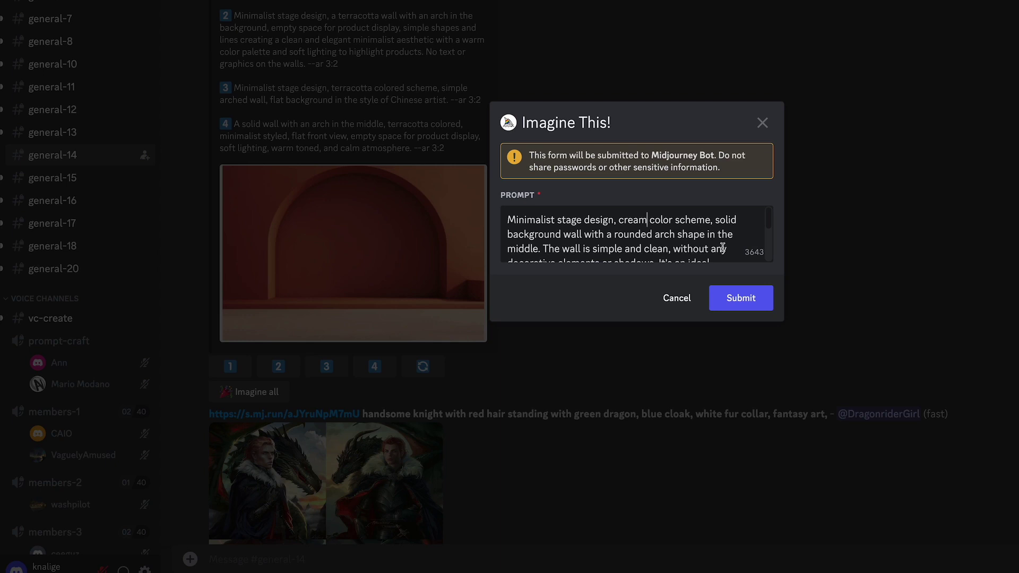
pyautogui.click(731, 299)
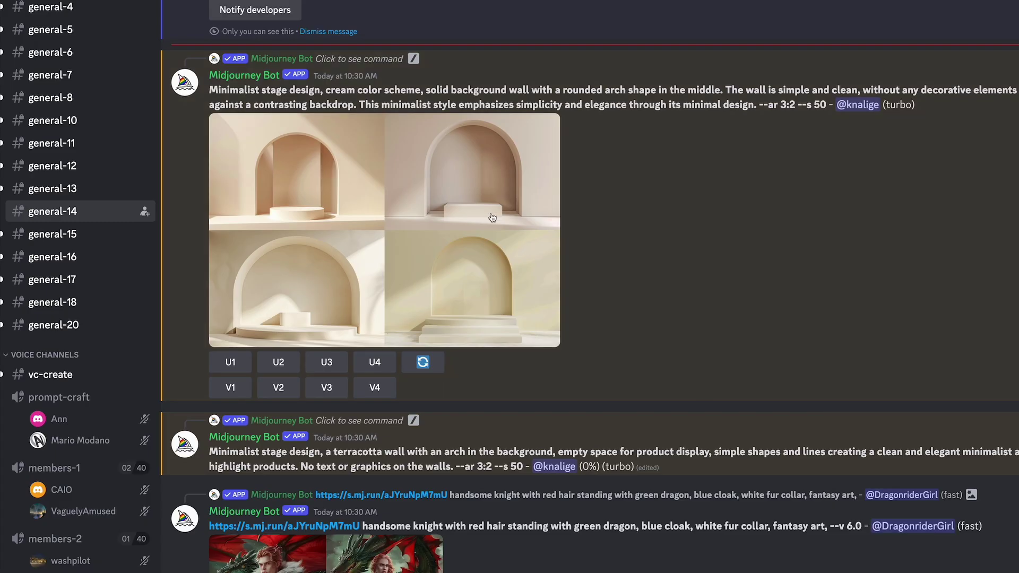
# Preview the cream arch grid and upscale image 2 with U2.
pyautogui.click(492, 218)
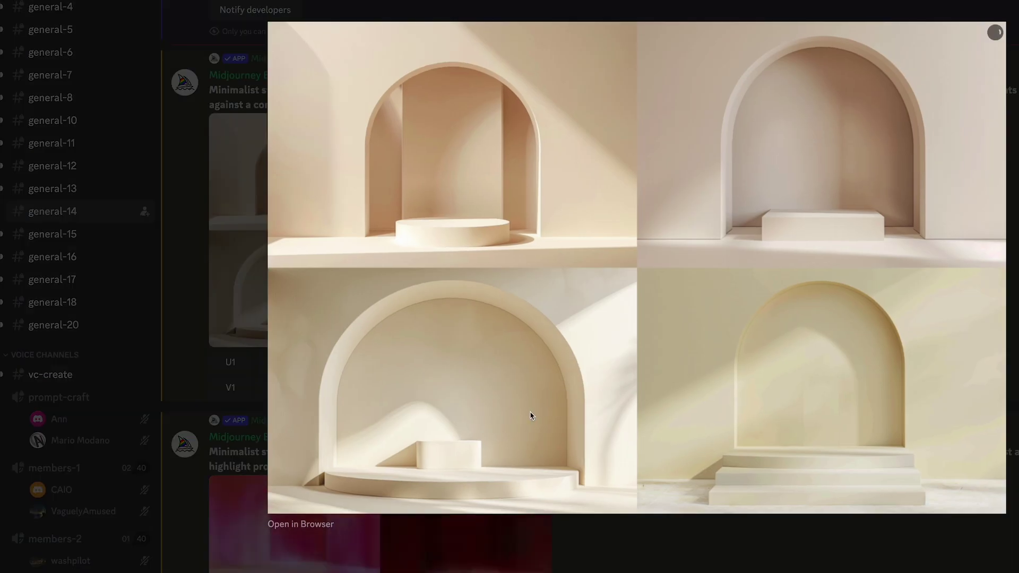
pyautogui.press('Escape')
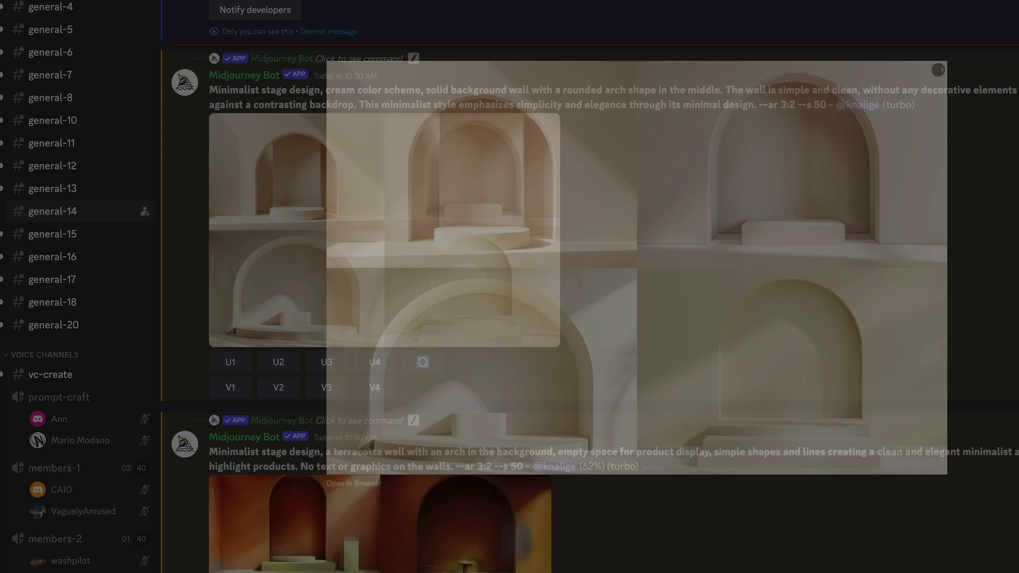
pyautogui.click(287, 362)
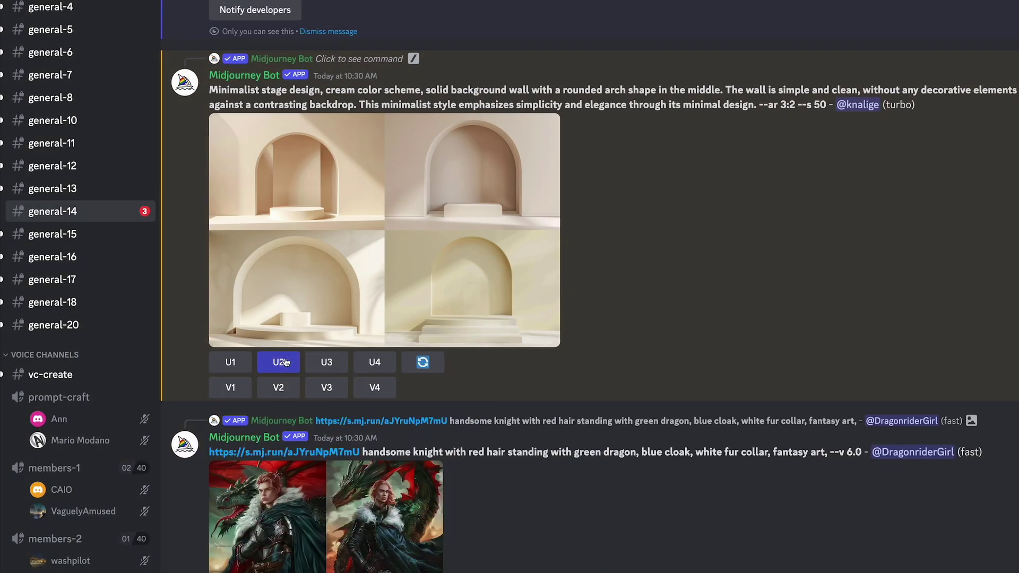
# Submit V2 remix variations of image 2 and enlarge the upscaled image.
pyautogui.click(280, 388)
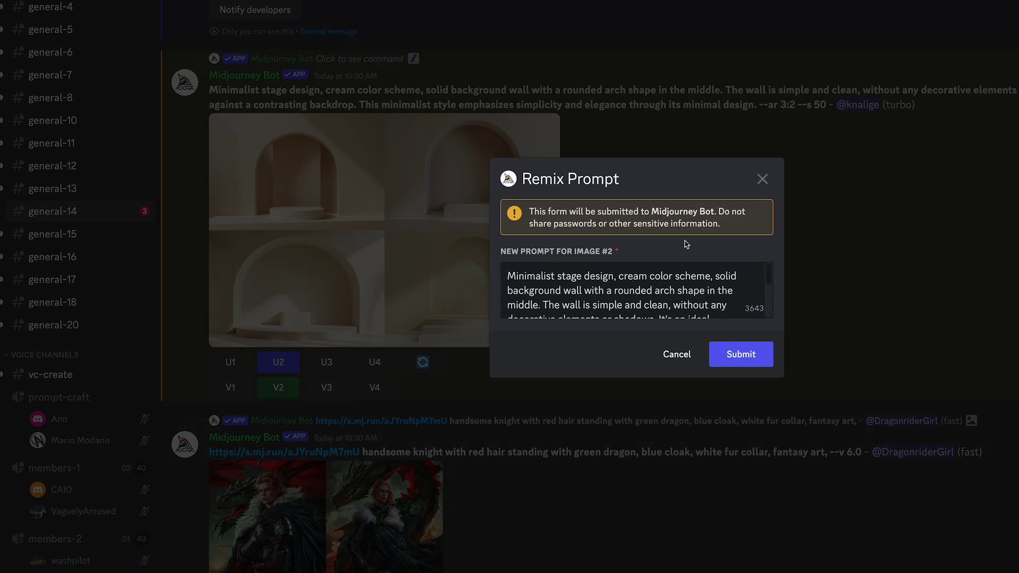
pyautogui.scroll(-2, 664, 276)
pyautogui.scroll(-1, 700, 311)
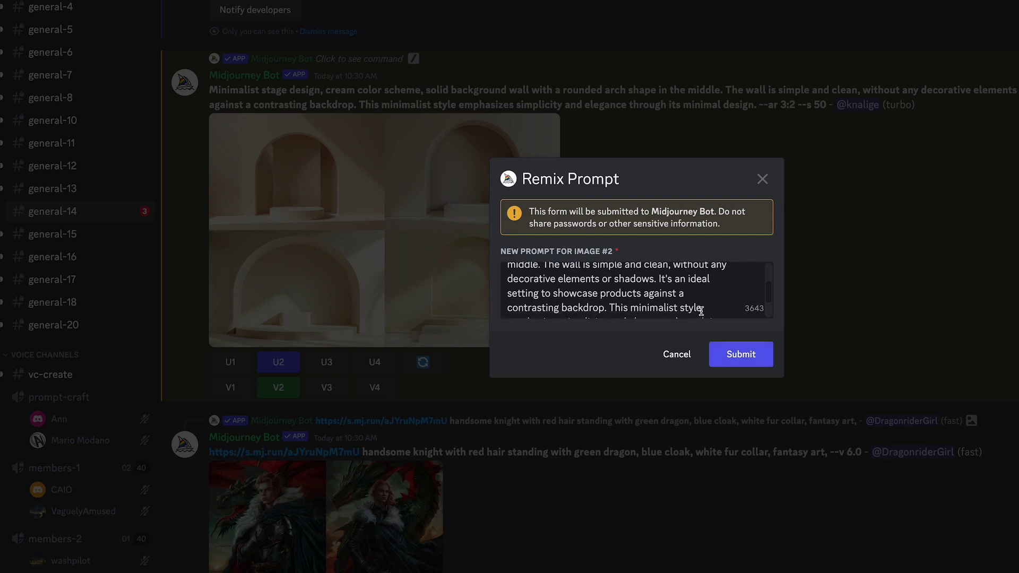
pyautogui.scroll(-2, 701, 311)
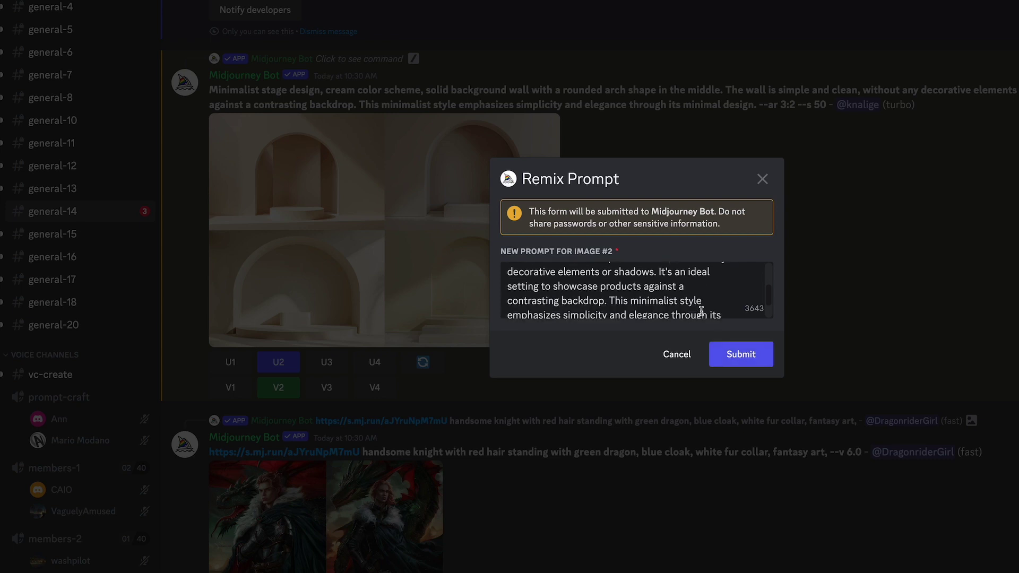
pyautogui.click(741, 358)
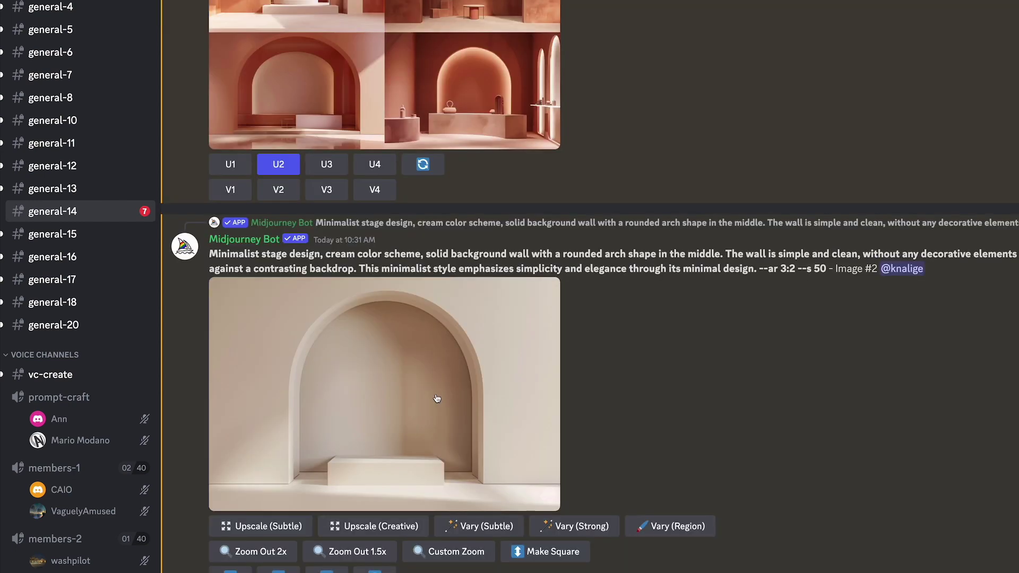
pyautogui.click(391, 389)
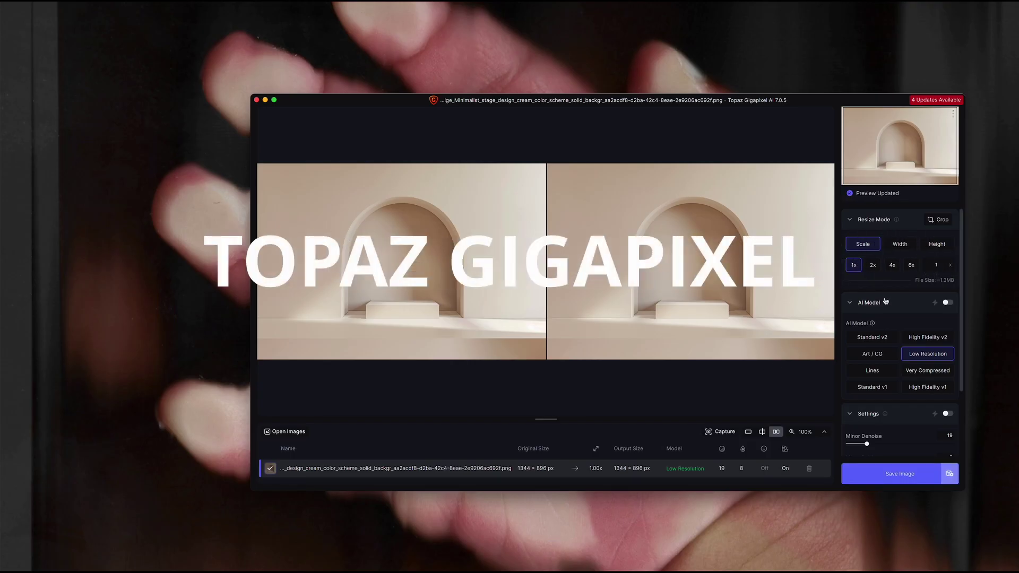
# Set Gigapixel to 6x (8064 × 5376 px), inspect the arch rim detail, then zoom to fit.
pyautogui.click(910, 265)
pyautogui.click(634, 364)
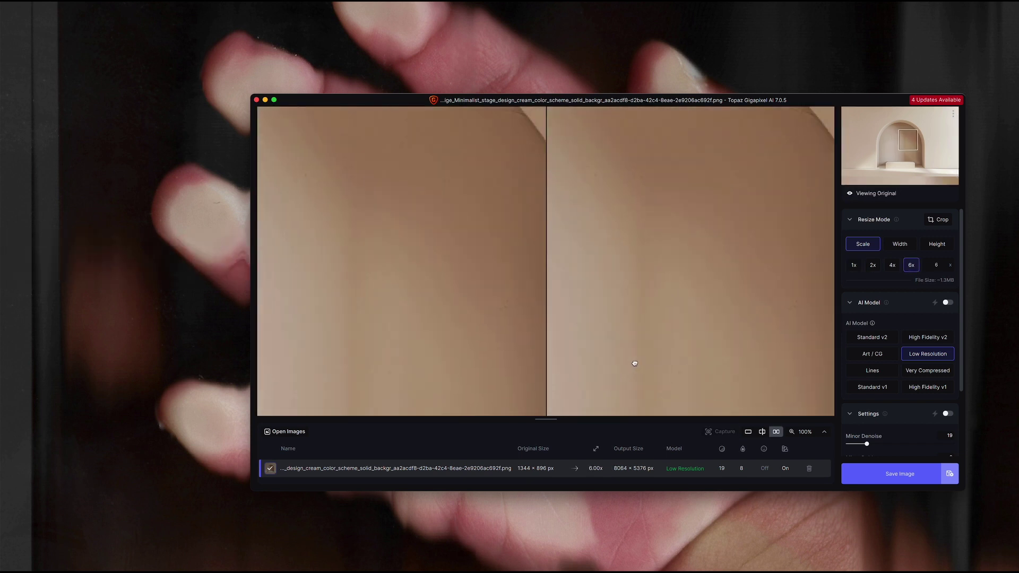
pyautogui.moveTo(635, 364); pyautogui.dragTo(637, 457)
pyautogui.moveTo(642, 207); pyautogui.dragTo(759, 323)
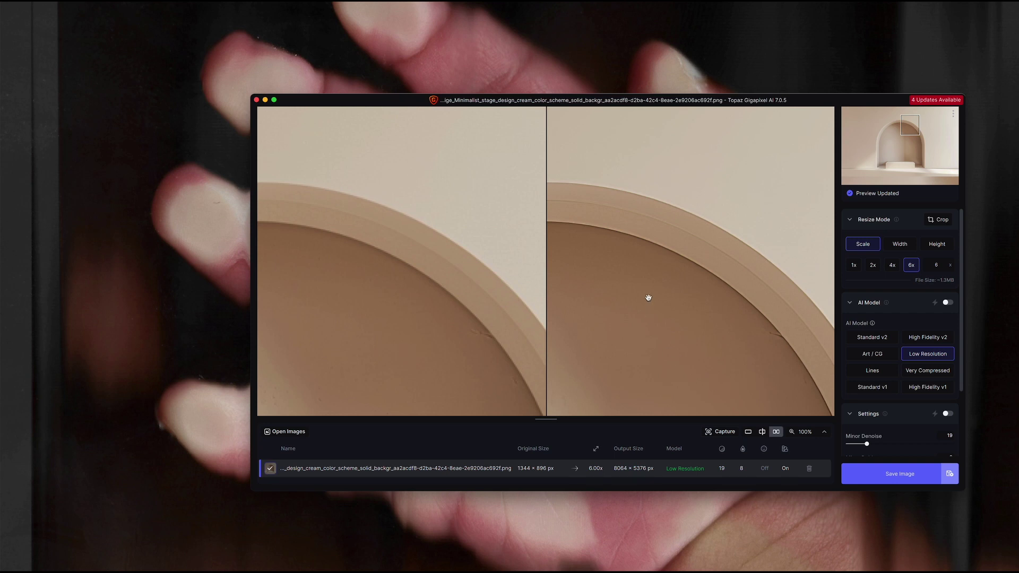
pyautogui.moveTo(648, 298); pyautogui.dragTo(753, 228)
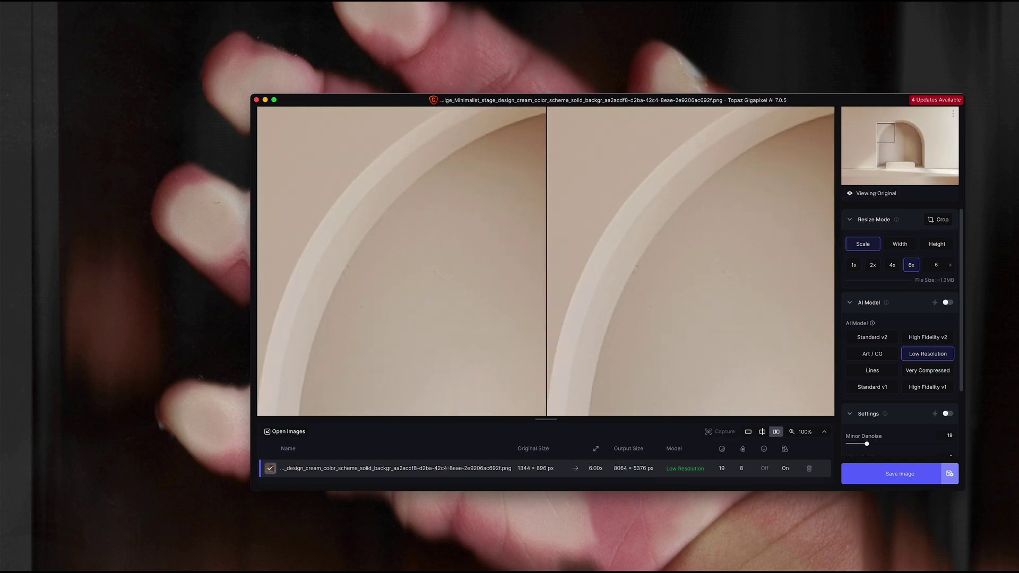
pyautogui.moveTo(674, 318); pyautogui.dragTo(768, 189)
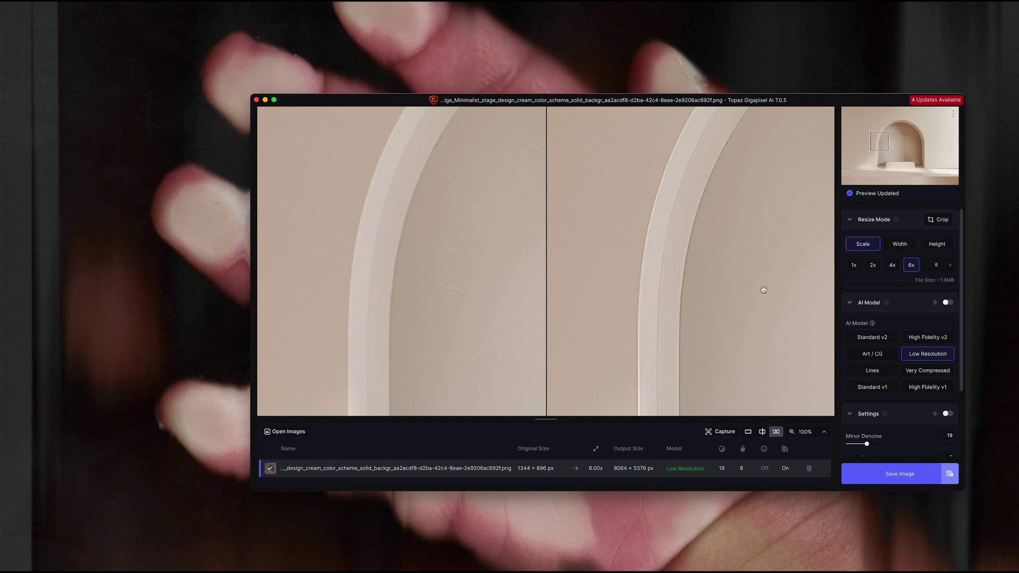
pyautogui.scroll(-1, 763, 290)
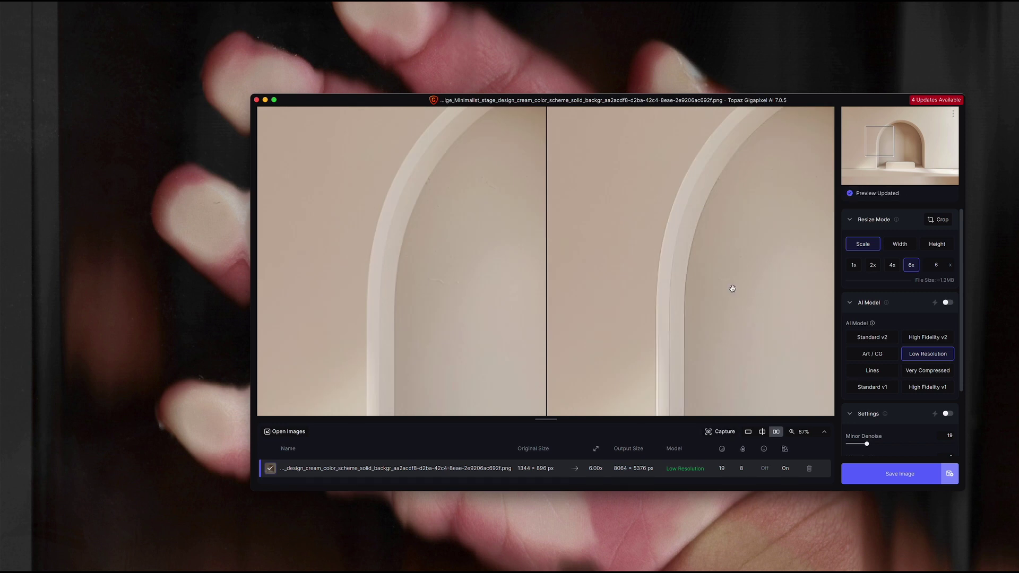
pyautogui.moveTo(732, 288); pyautogui.dragTo(719, 287)
pyautogui.click(804, 432)
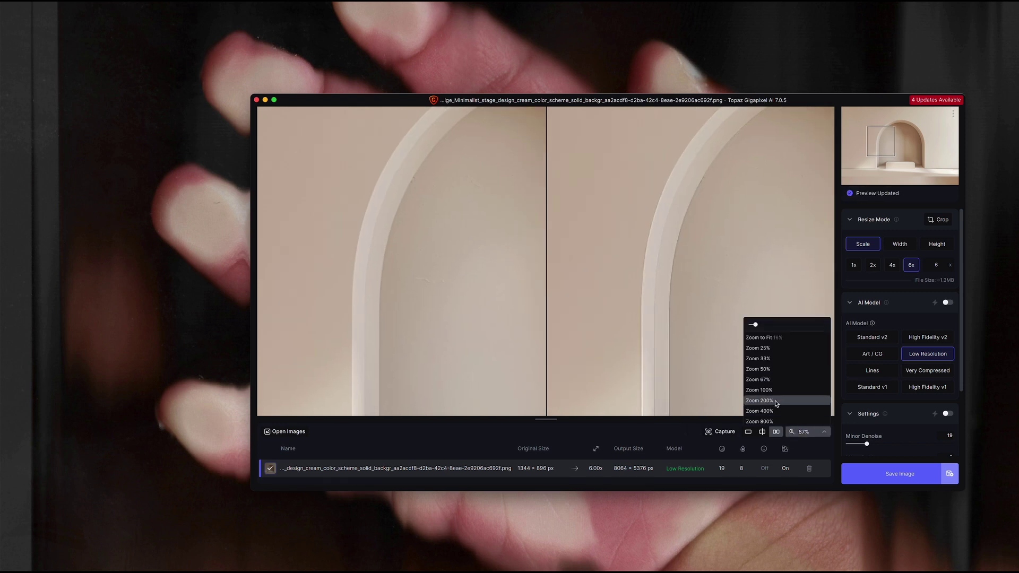
pyautogui.click(777, 340)
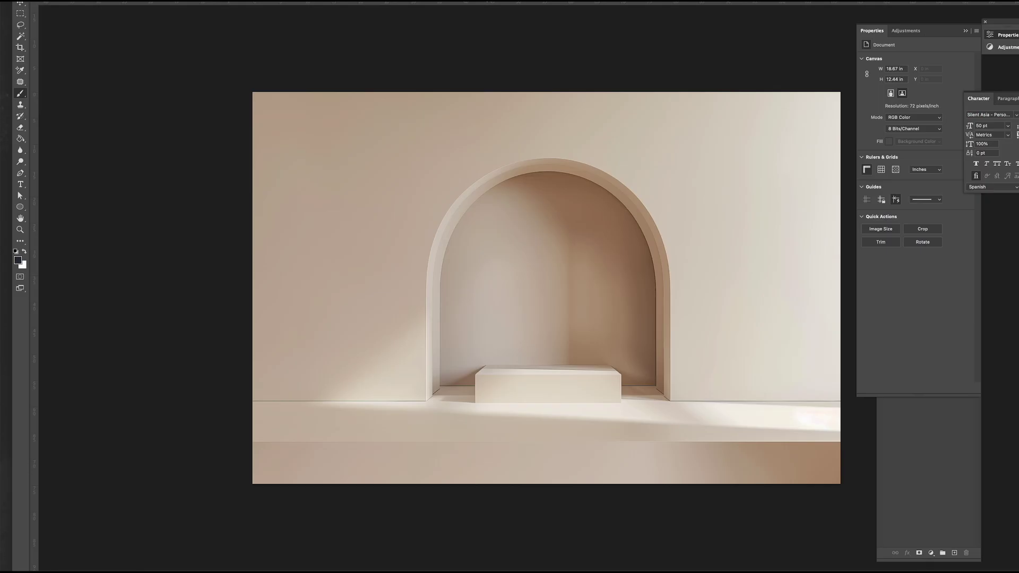
# Place the upscaled cream arch file as a layer and toggle its visibility to compare.
pyautogui.press('v')
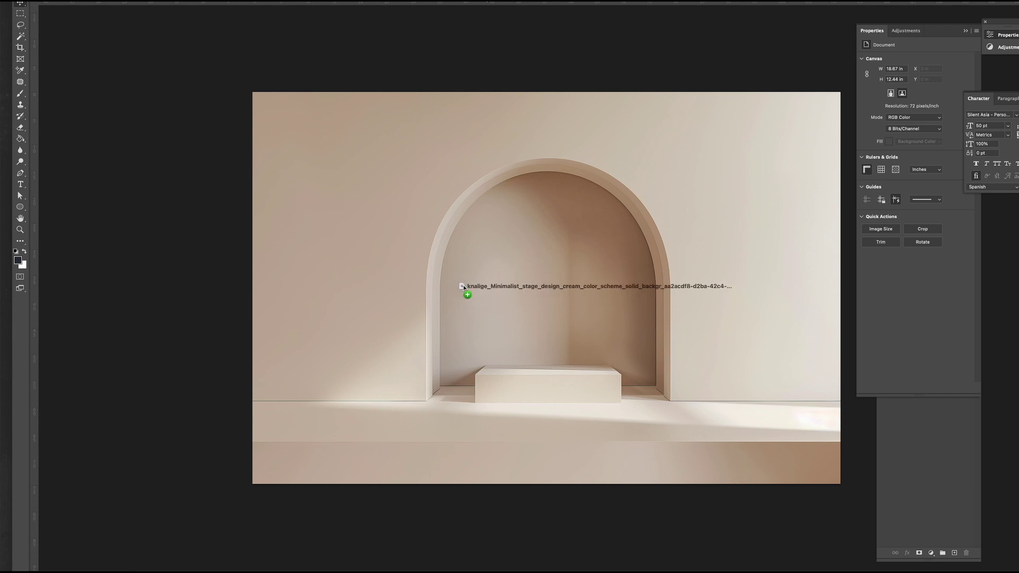
pyautogui.moveTo(467, 292); pyautogui.dragTo(547, 289)
pyautogui.press('Return')
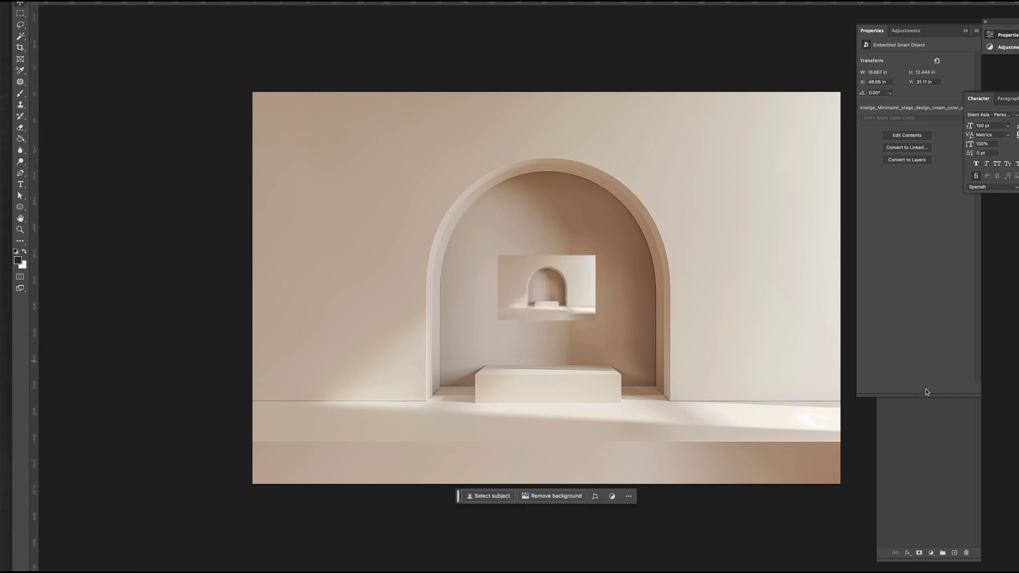
pyautogui.click(915, 480)
pyautogui.click(883, 190)
pyautogui.click(883, 187)
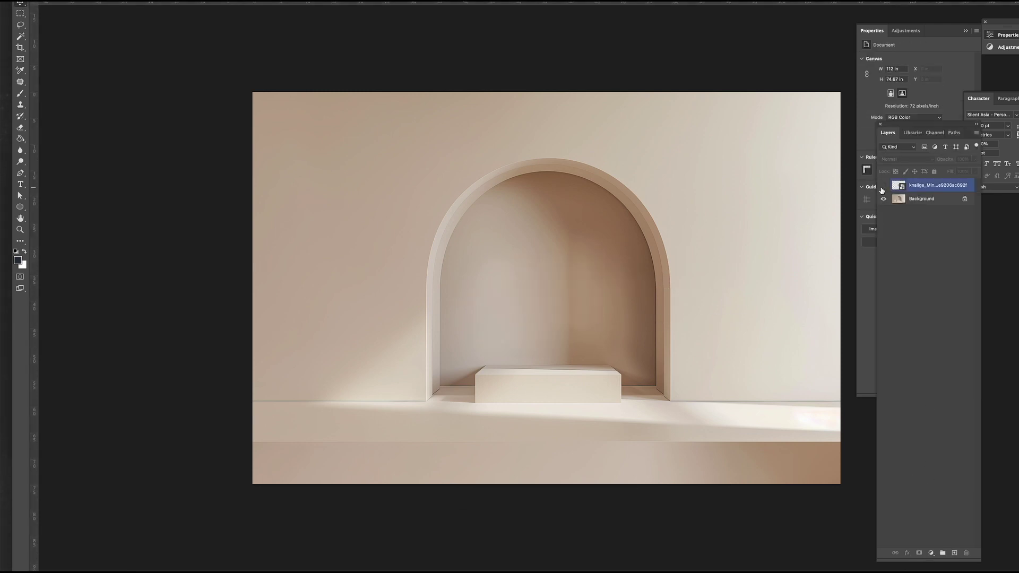
pyautogui.click(883, 187)
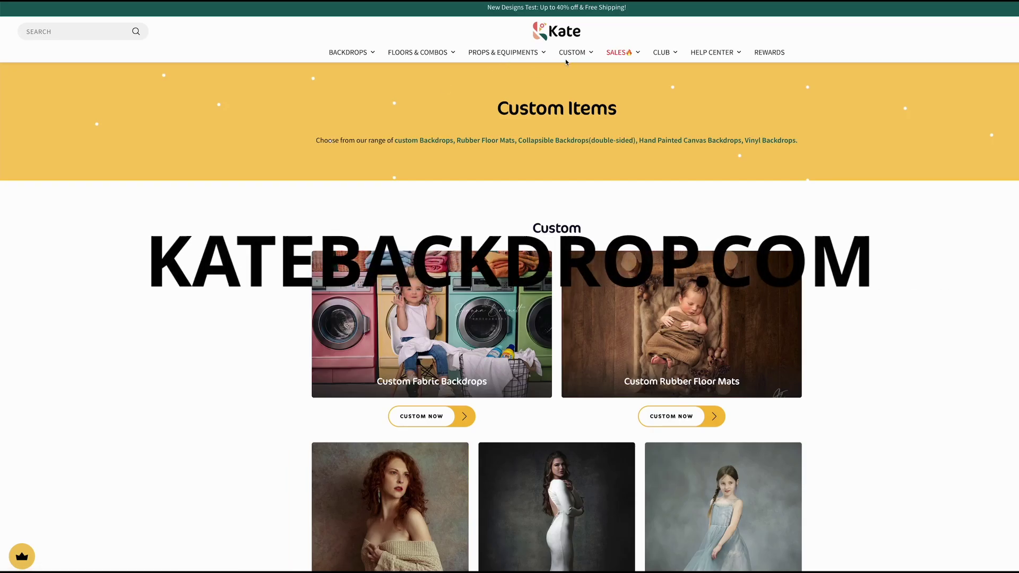
# Open the Kate Custom Printed Backdrop page and browse its Size (Width x Height) options.
pyautogui.moveTo(573, 52)
pyautogui.click(341, 107)
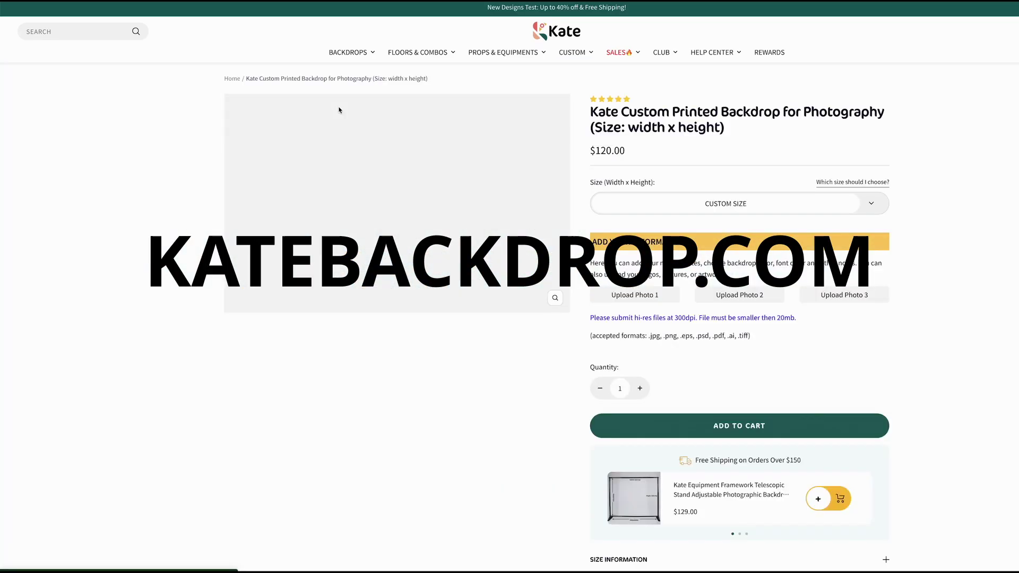
pyautogui.click(708, 215)
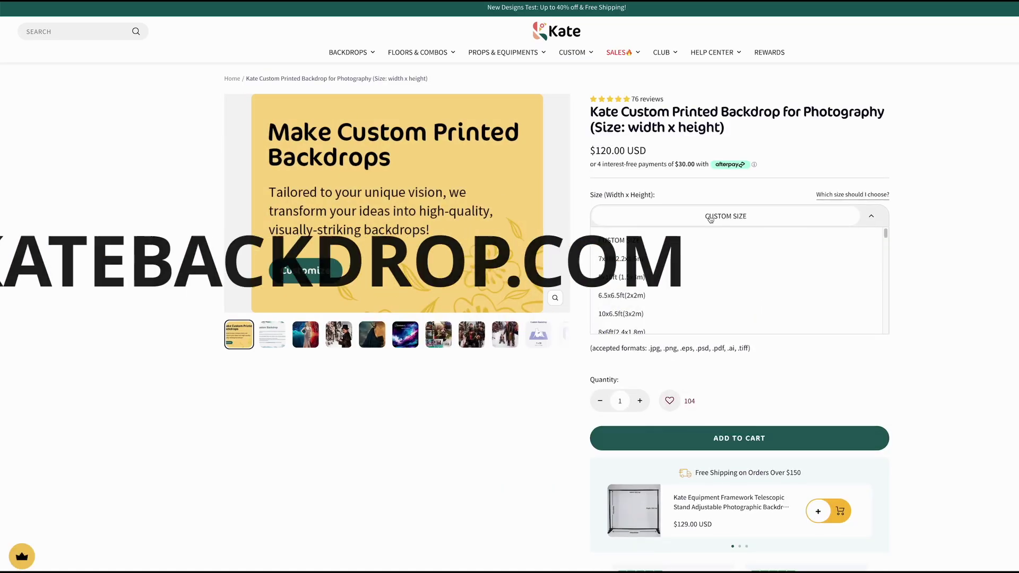
pyautogui.scroll(-1, 718, 267)
pyautogui.scroll(-5, 719, 268)
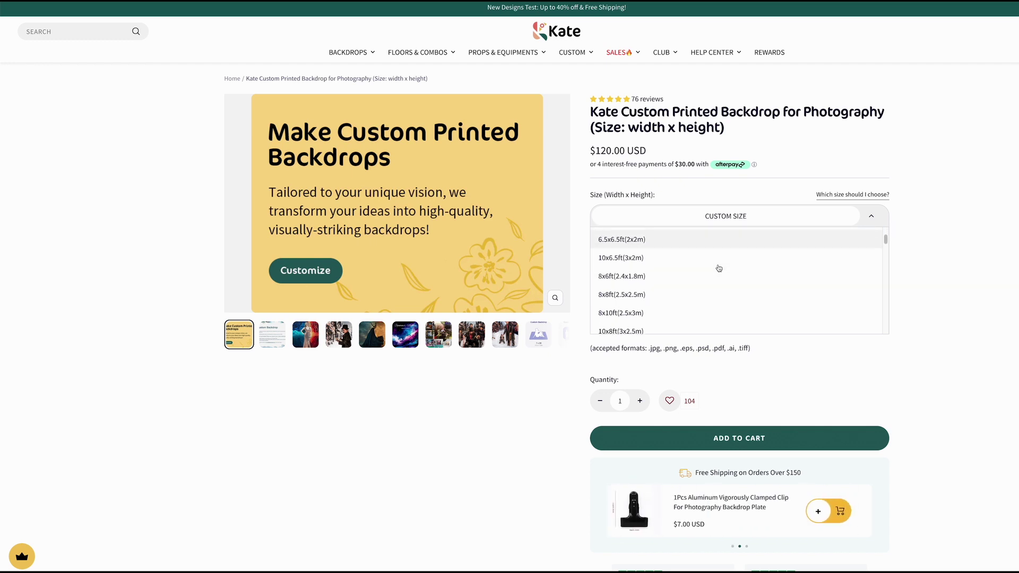